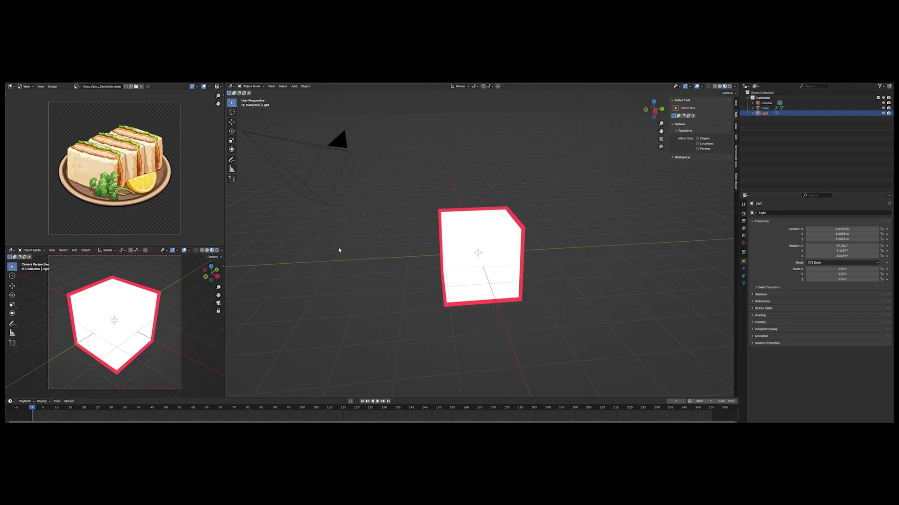
Create a new file from the General template.
click(413, 236)
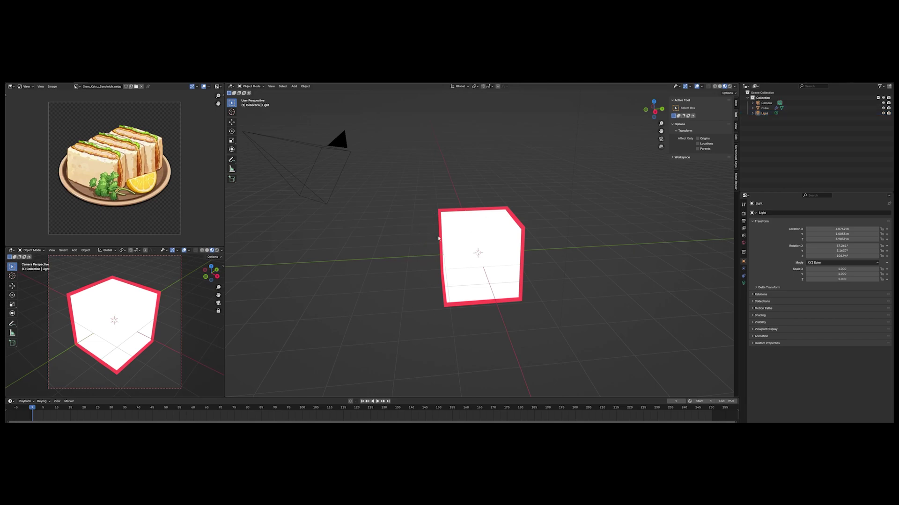
click(16, 84)
mouse_move(28, 86)
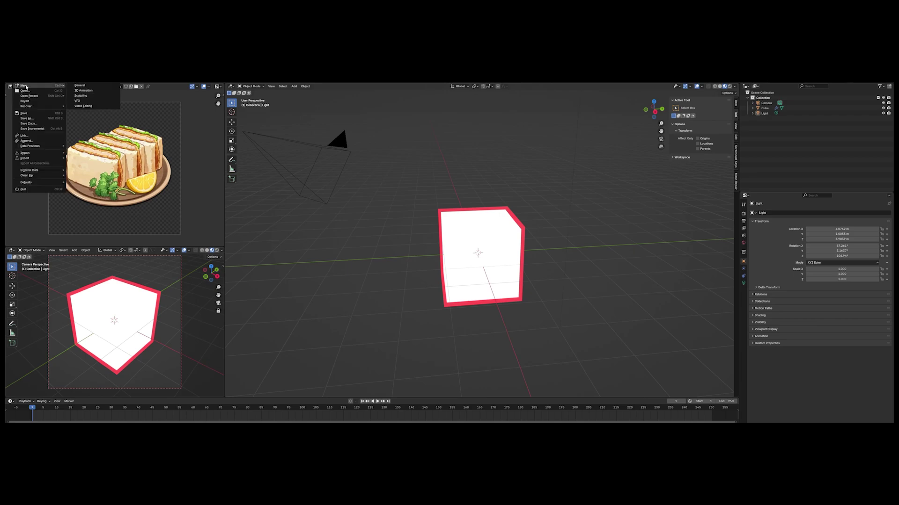
click(80, 86)
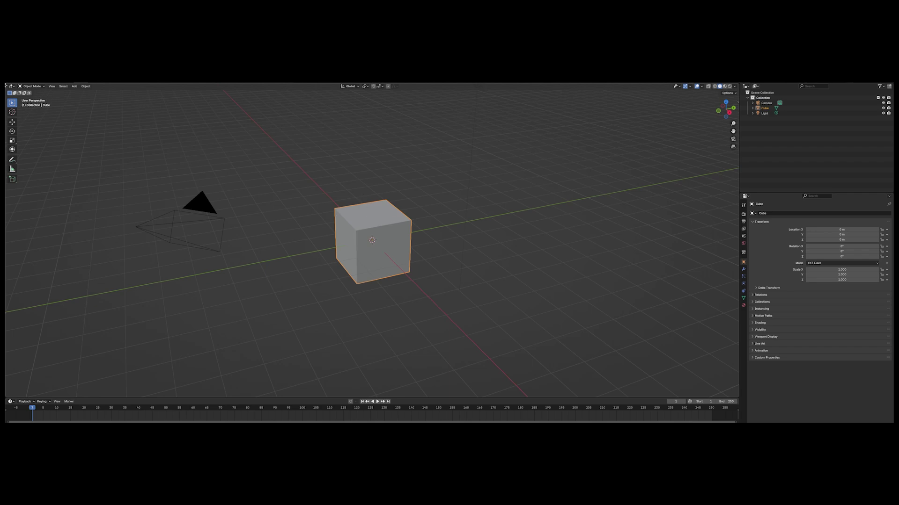
Split the 3D viewport into one large area and two small stacked areas, and make the upper small area an Image Editor.
drag(6, 85, 255, 119)
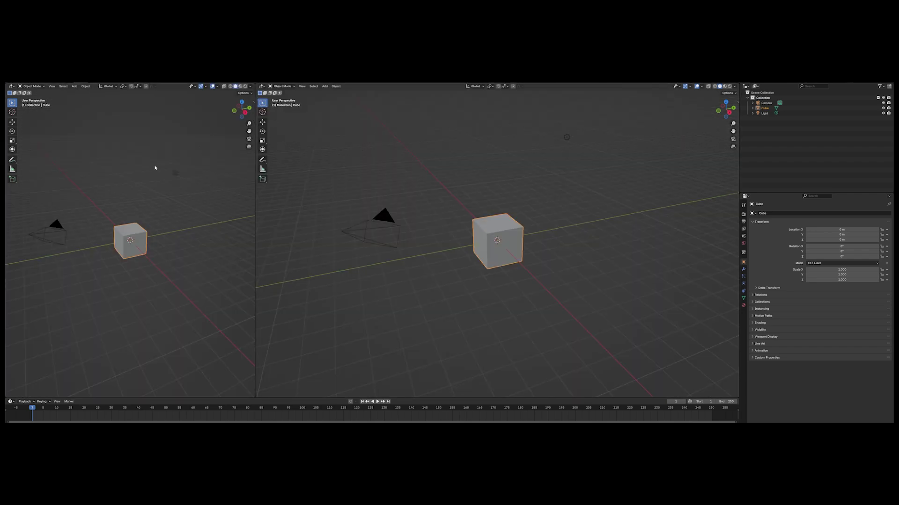
drag(253, 86, 232, 240)
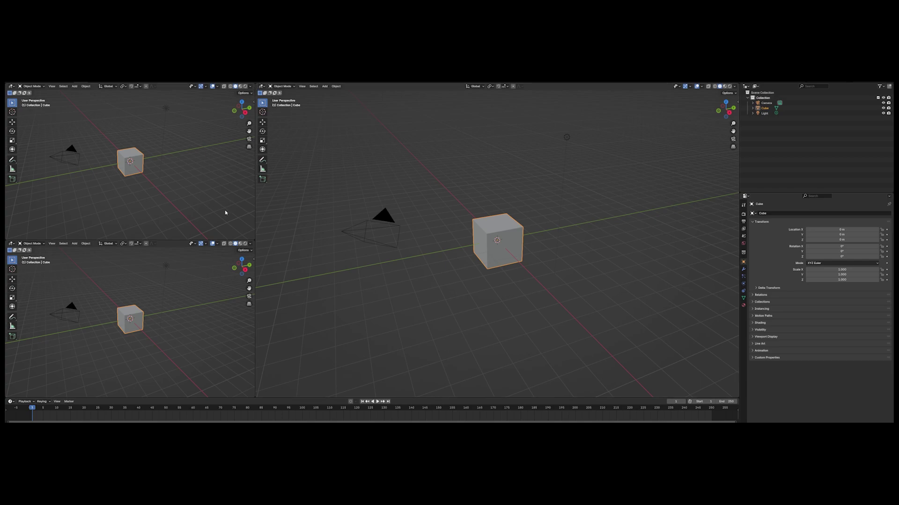
click(12, 86)
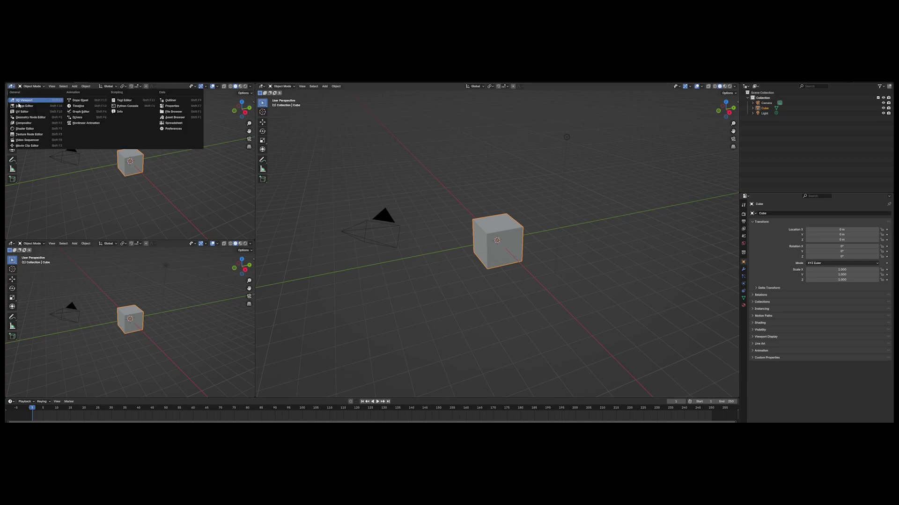
click(20, 106)
scroll(105, 153, up, 3)
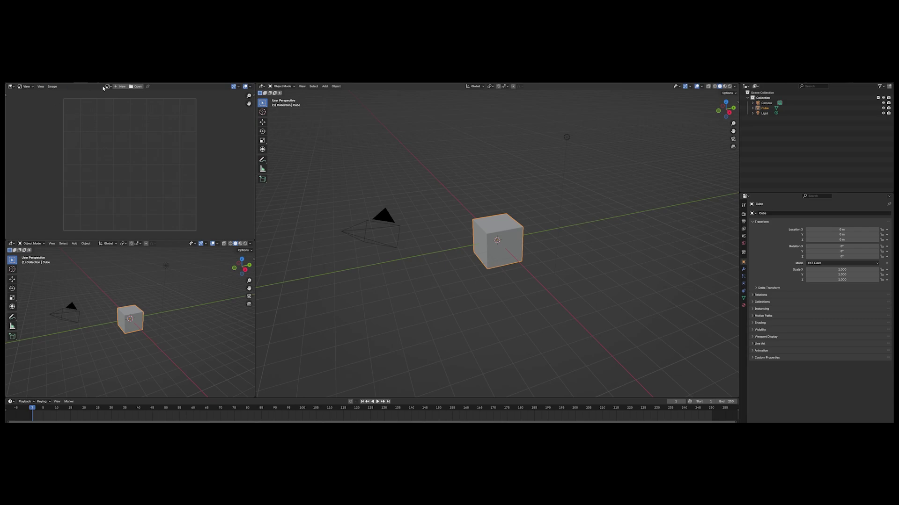
Open the reference image Item_Katsu_Sandwich.webp from the recent Katsu Sandwich folder in the Image Editor.
click(136, 87)
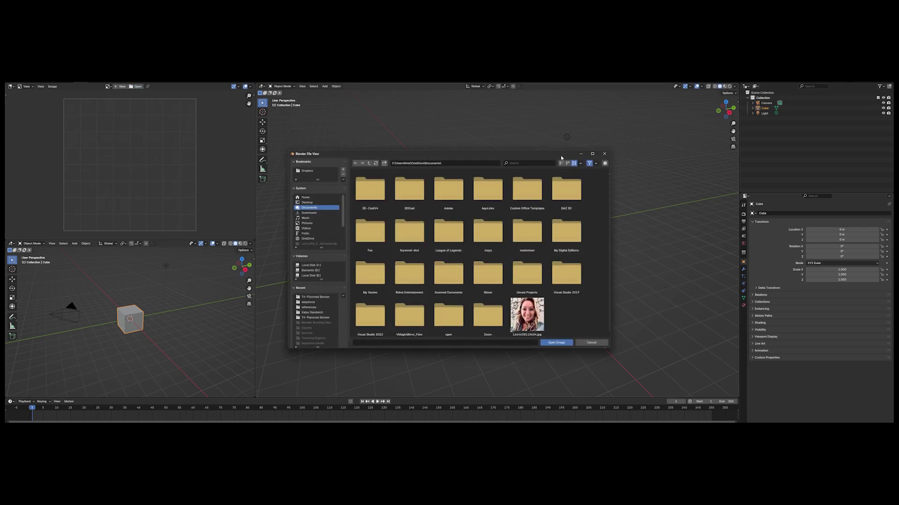
drag(561, 157, 595, 156)
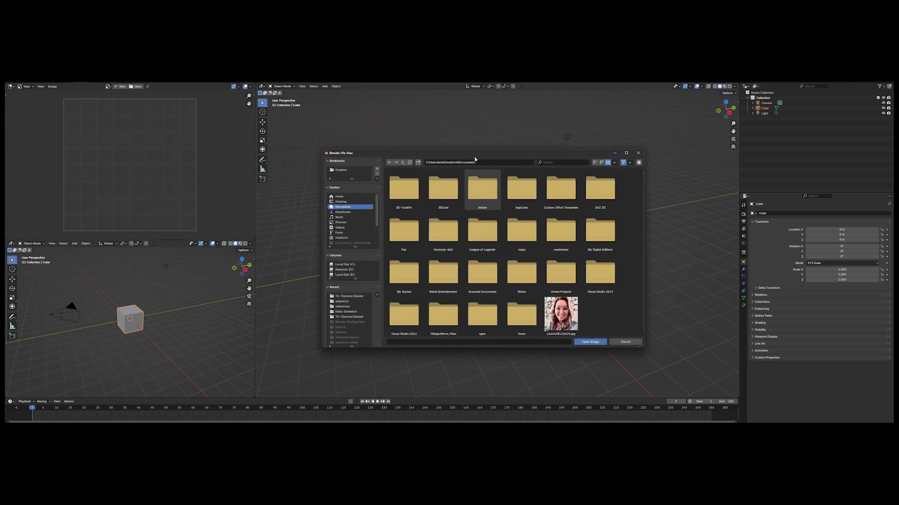
click(346, 297)
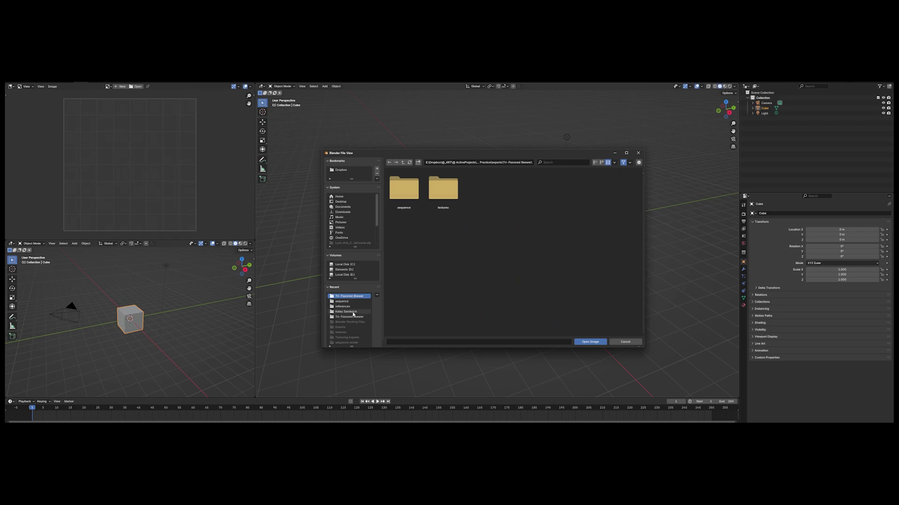
click(352, 312)
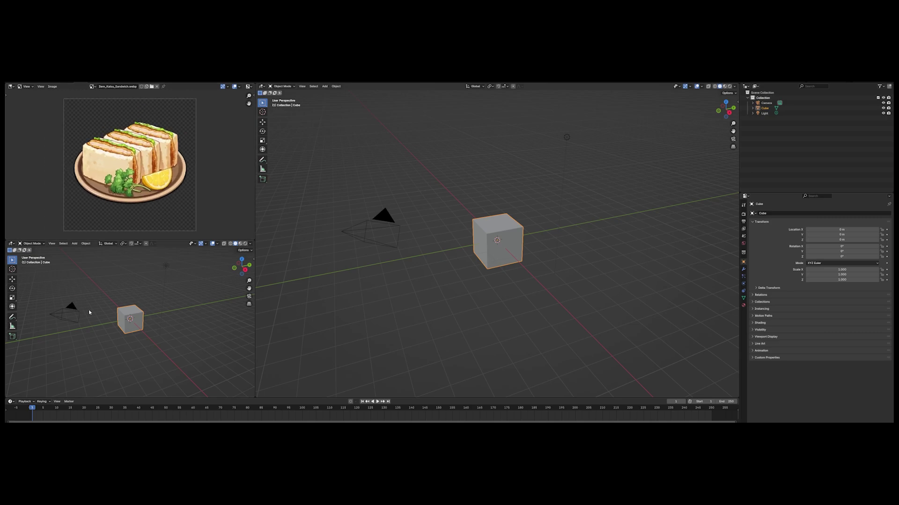
Select the camera, enable Screencast Keys, and switch the small 3D viewport to the camera view.
click(71, 308)
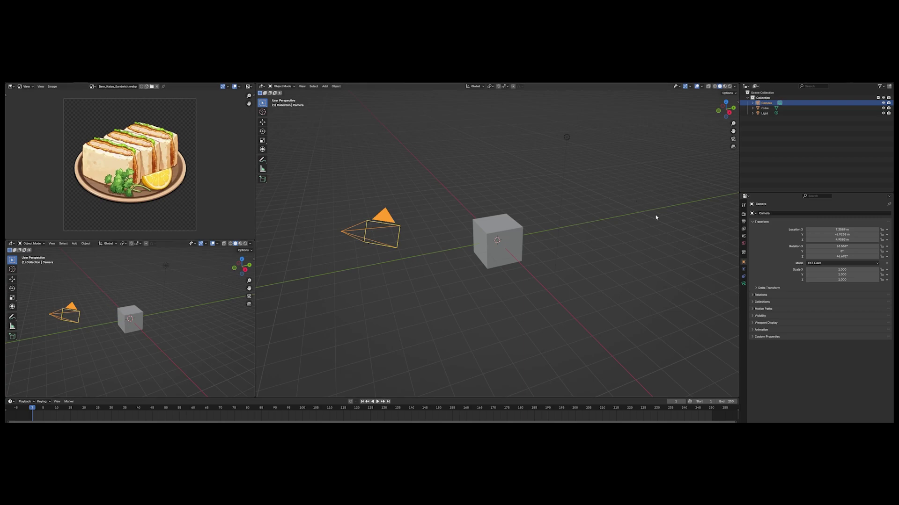
key(n)
click(736, 158)
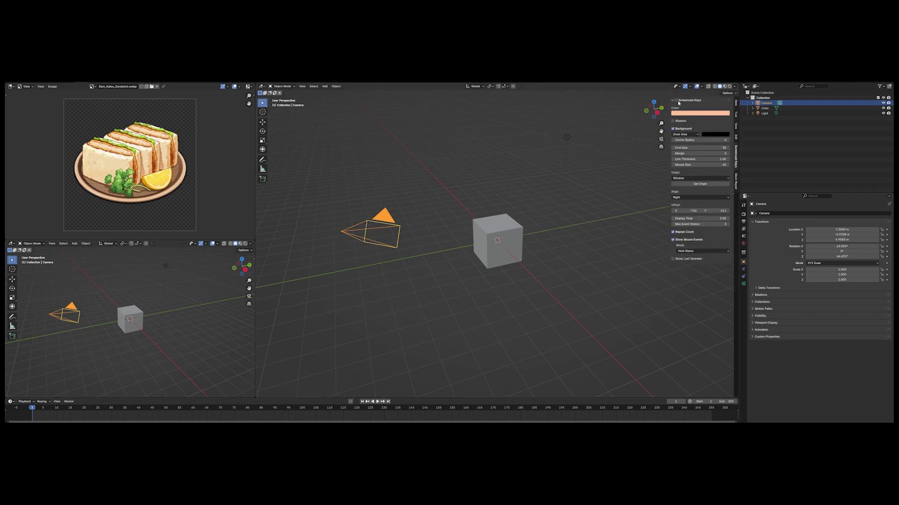
key(n)
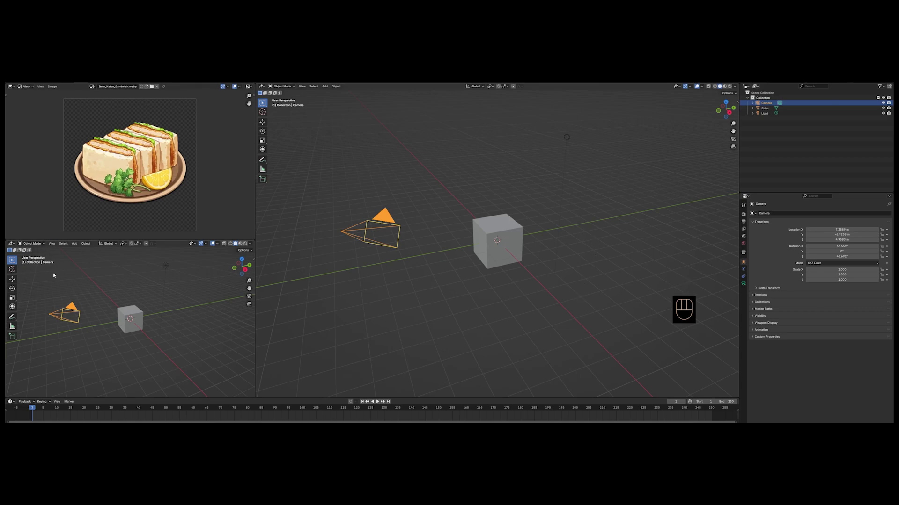
key(KP_0)
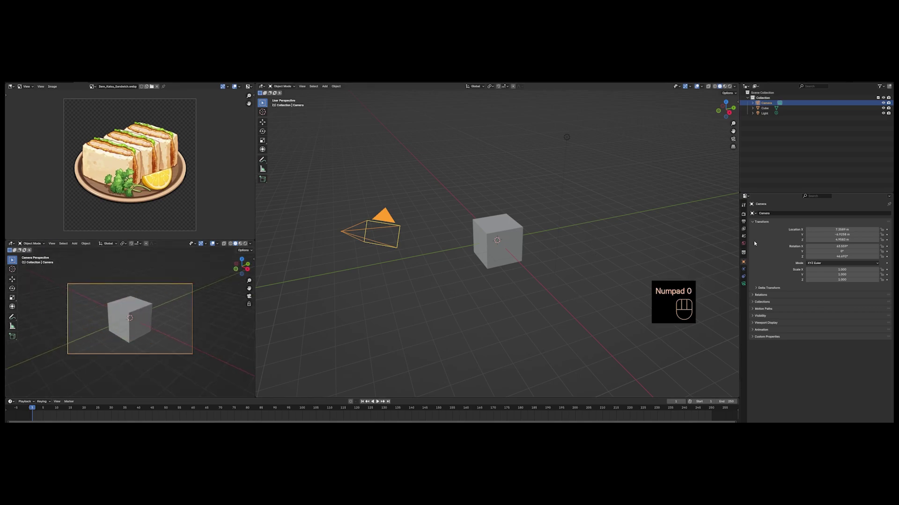
Set the output resolution Y to 1920 px to make the camera frame square.
click(744, 214)
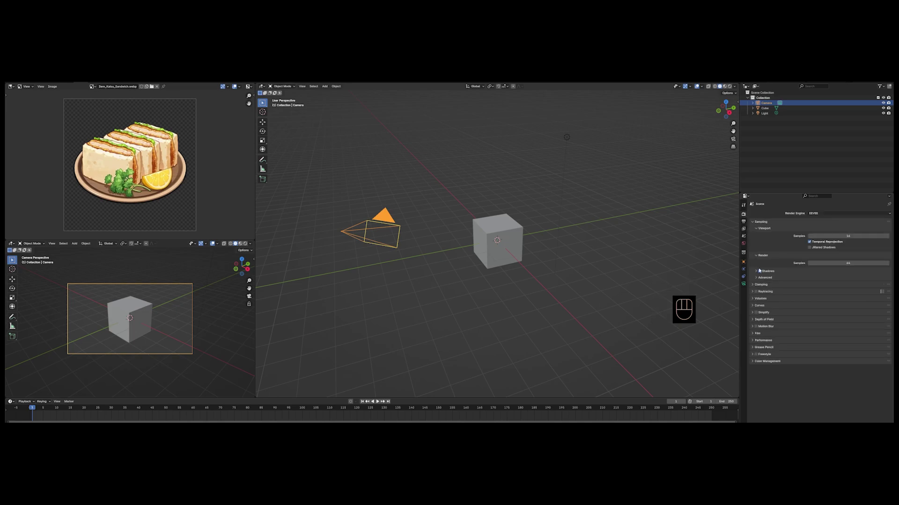
click(744, 222)
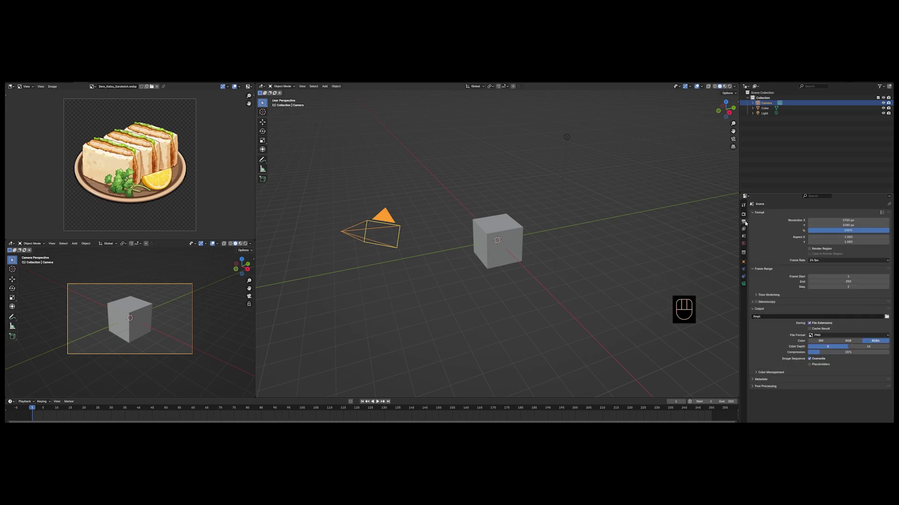
click(844, 226)
text(1920)
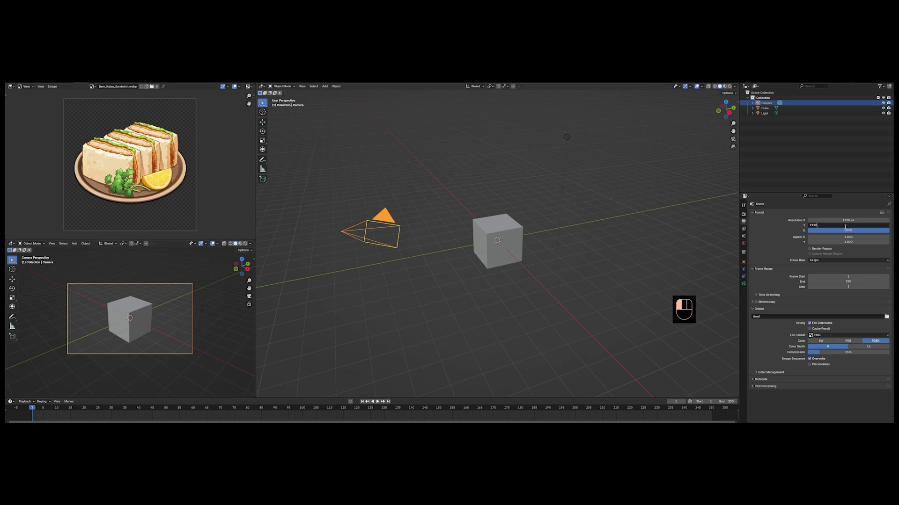
key(Return)
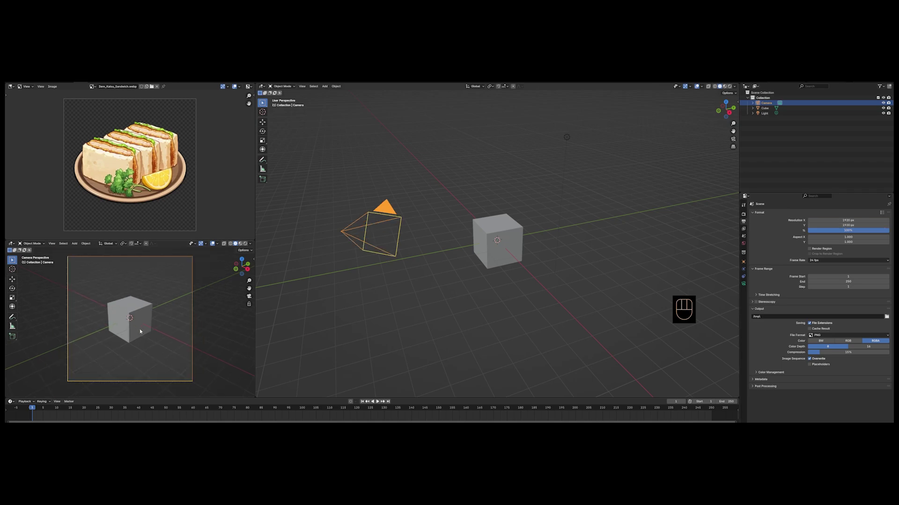
Make the small camera viewport slightly taller and fit the whole camera frame inside it.
scroll(142, 333, up, 1)
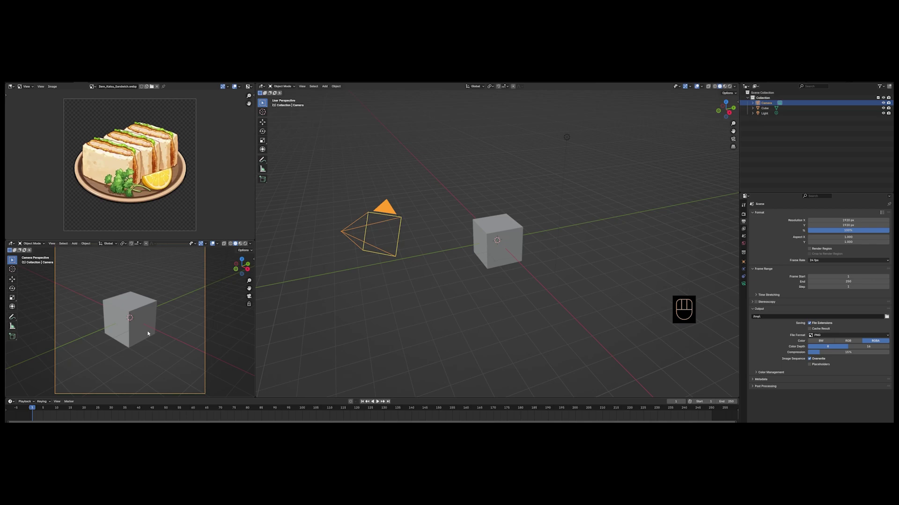
scroll(148, 334, down, 1)
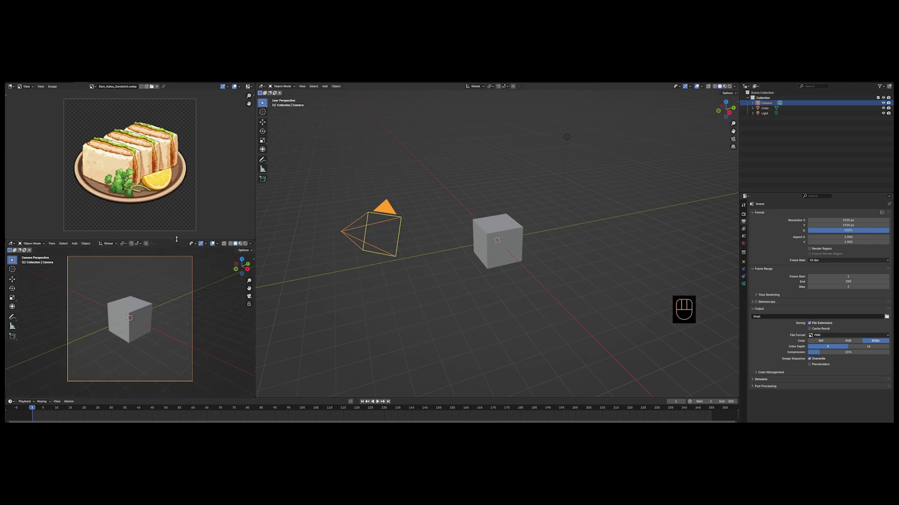
drag(161, 239, 165, 227)
scroll(187, 275, up, 1)
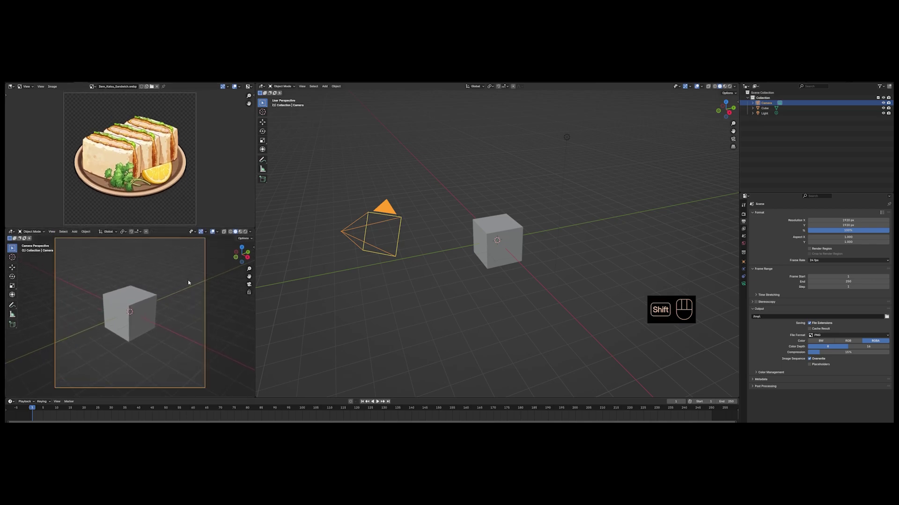
shift+middle_drag(189, 283, 189, 284)
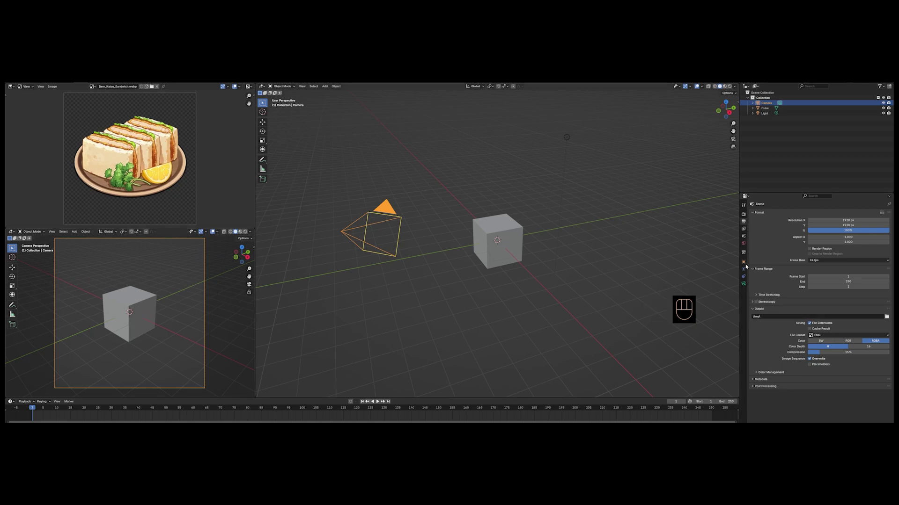
Add Item_Katsu_Sandwich.webp as a background image of the camera.
click(743, 284)
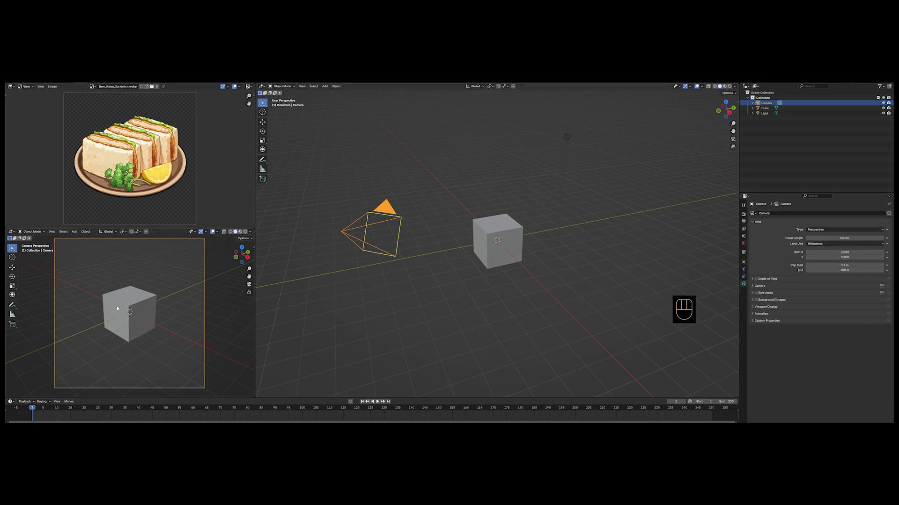
click(762, 300)
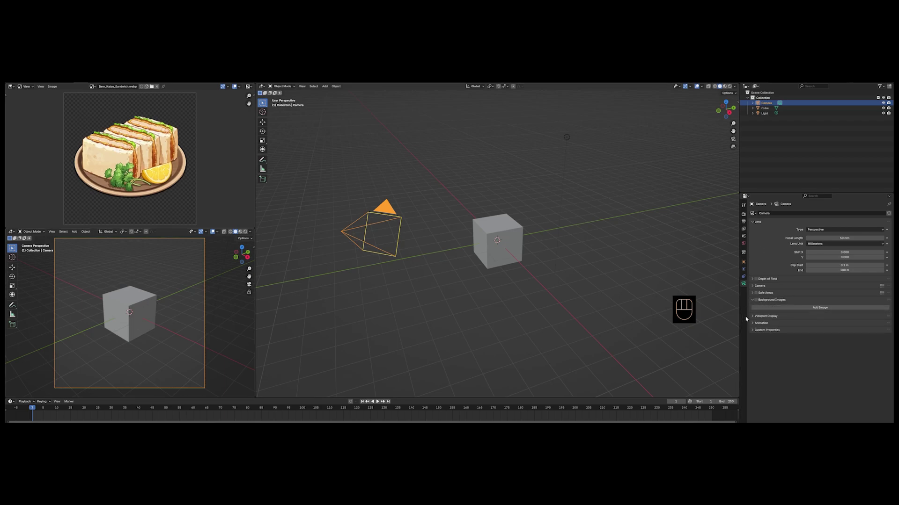
click(791, 308)
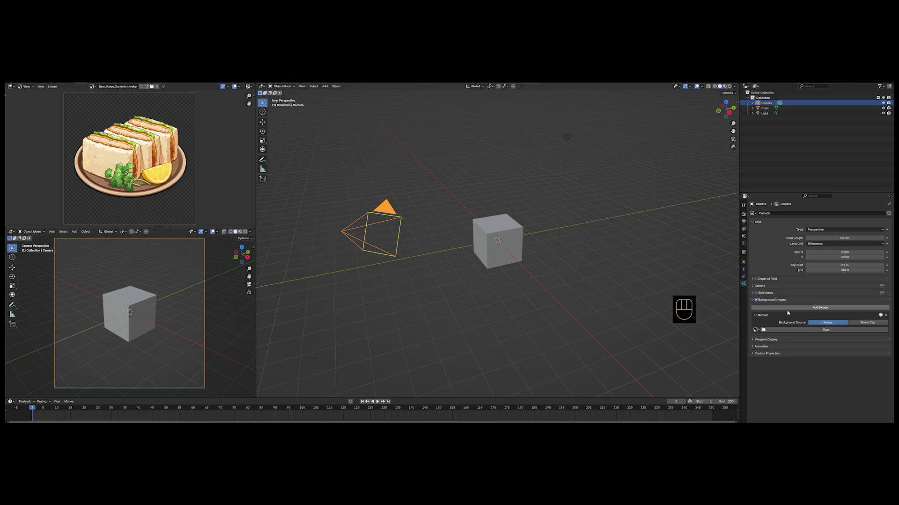
click(755, 330)
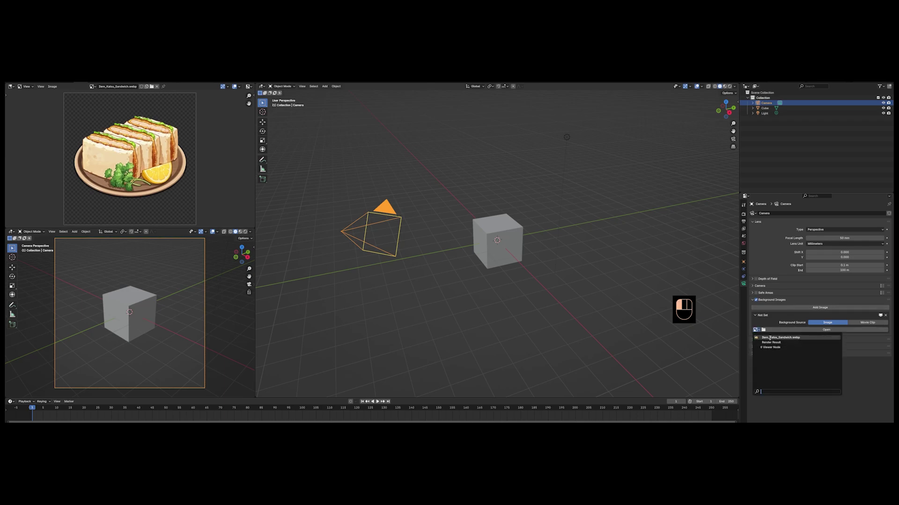
click(769, 338)
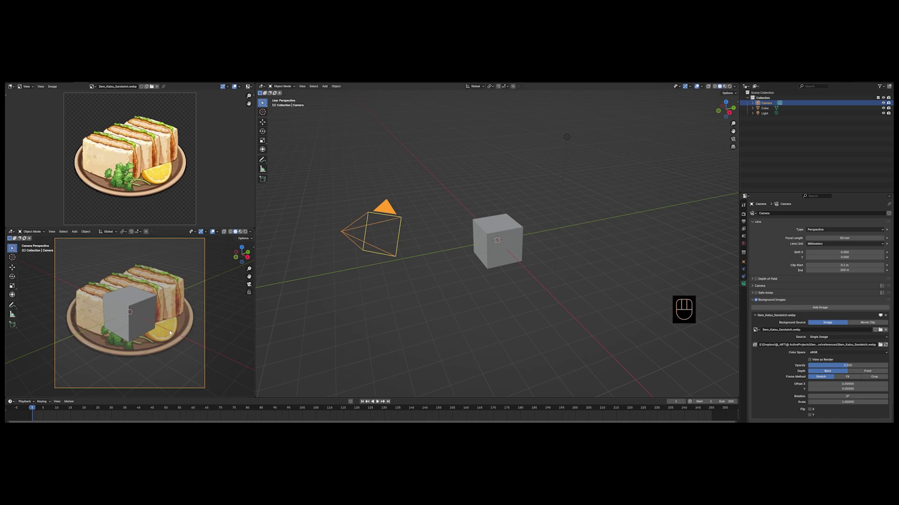
Scale the cube up uniformly to about 1.64 times its size and deselect it.
click(130, 300)
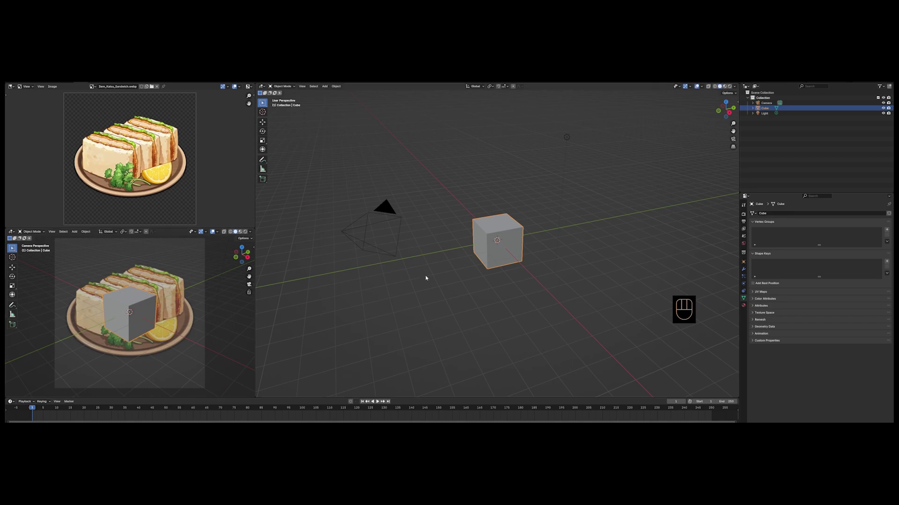
key(s)
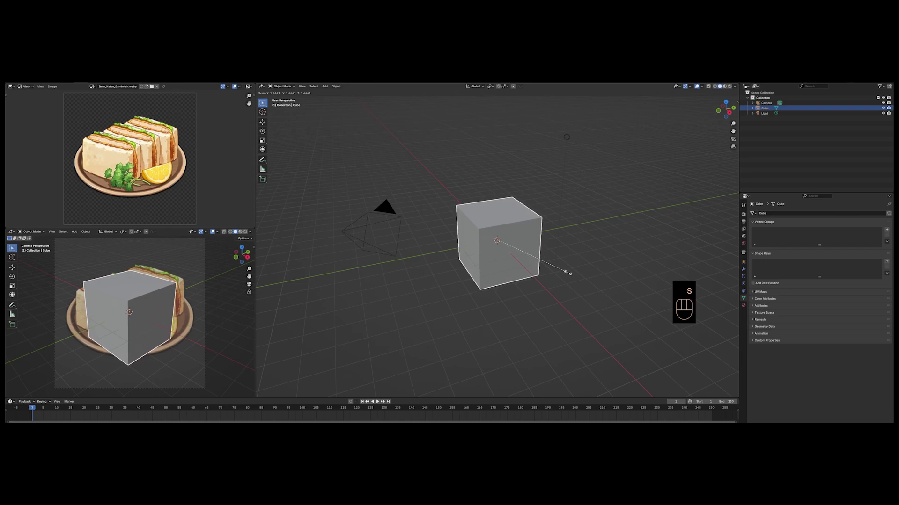
click(568, 274)
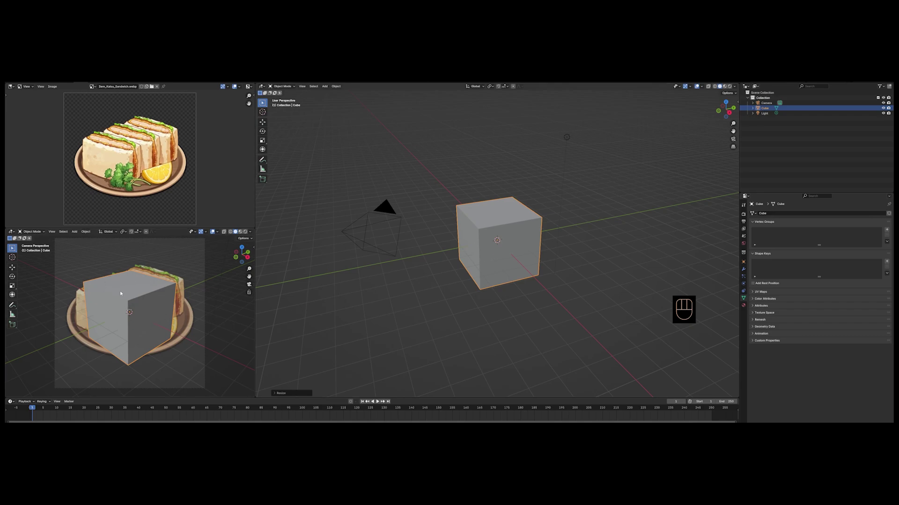
click(553, 318)
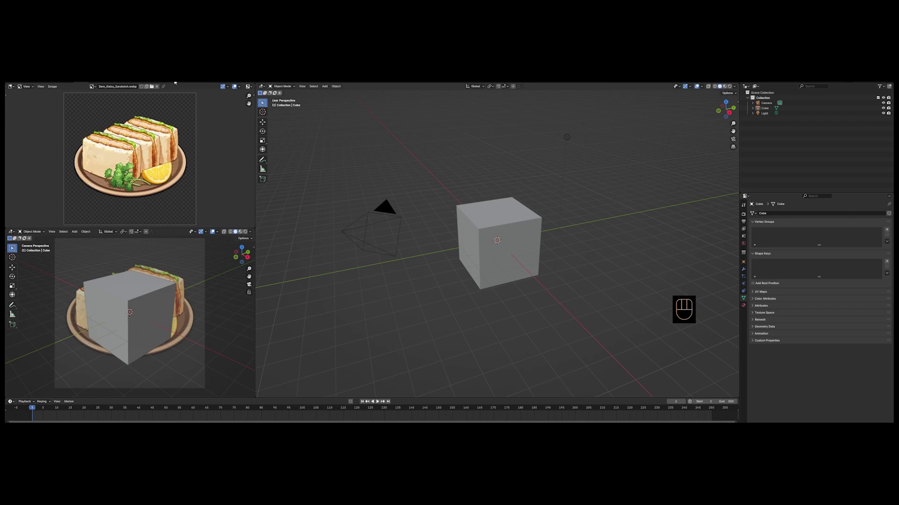
Select the cube and switch to the Shading workspace to show its material nodes.
click(504, 219)
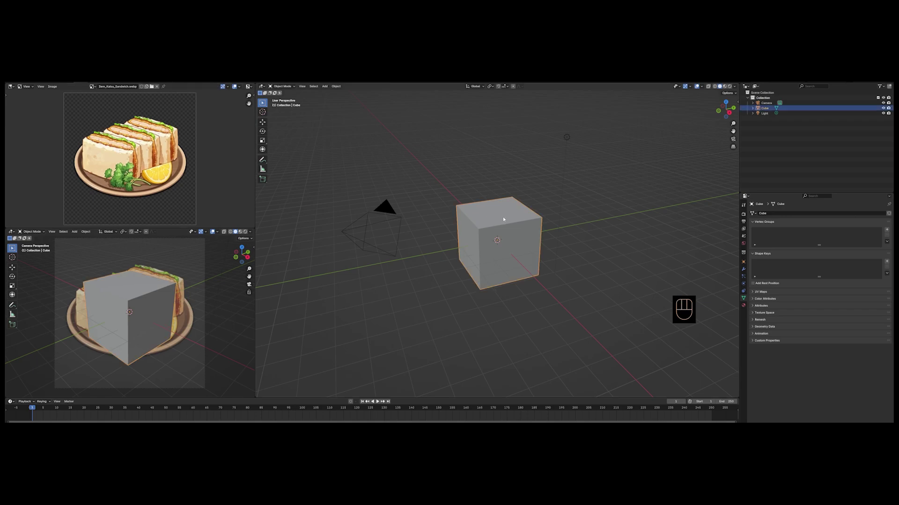
click(177, 84)
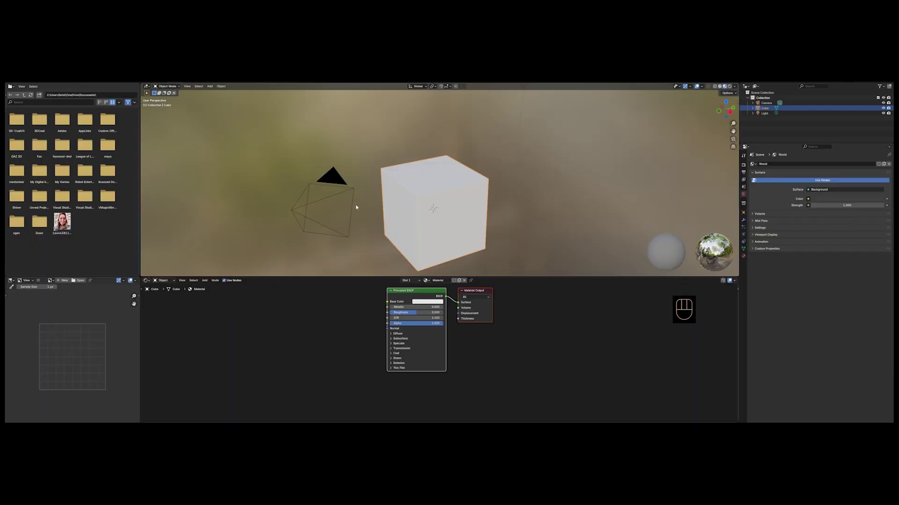
middle_drag(528, 342, 540, 359)
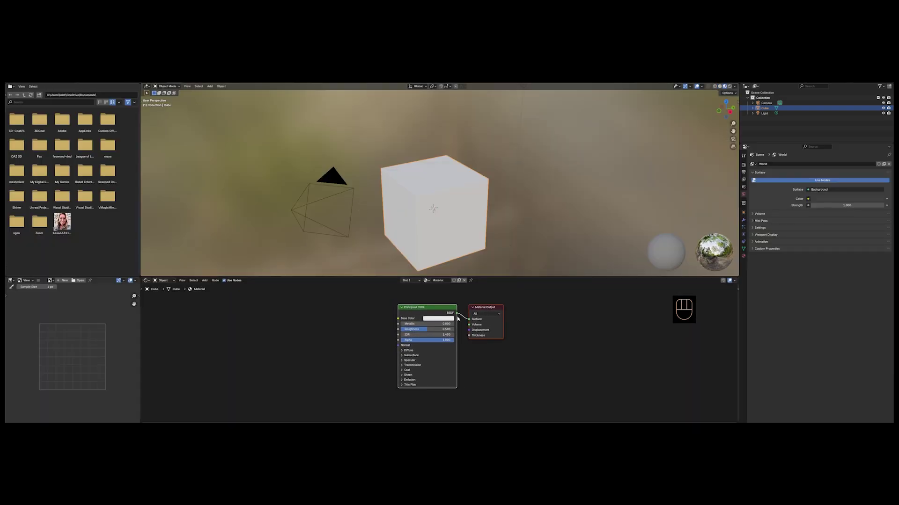
Rename the cube's material to MAT_KatsuSandwich.
click(434, 309)
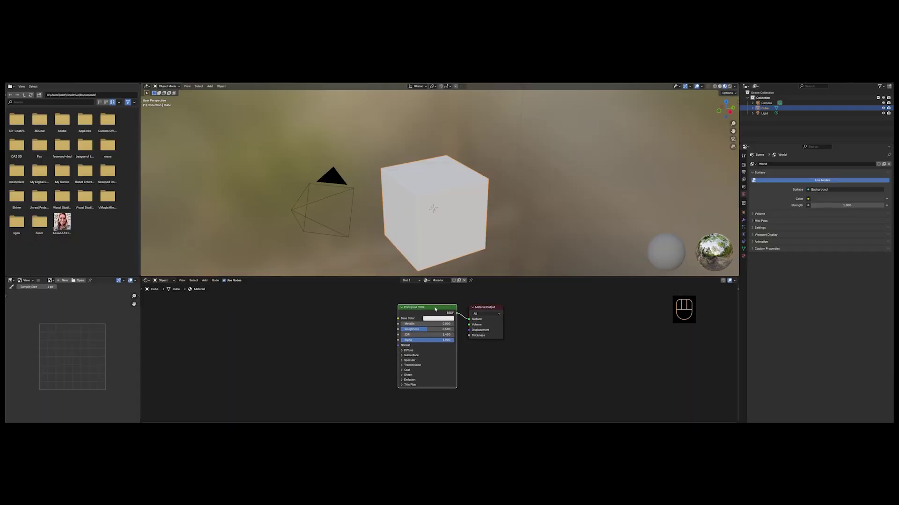
click(440, 281)
text(MAT)
key(shift)
text(_KatieSan)
text(de)
text(ich)
key(Return)
Move the Material Output node farther from the Principled BSDF node and delete the Principled BSDF.
click(491, 307)
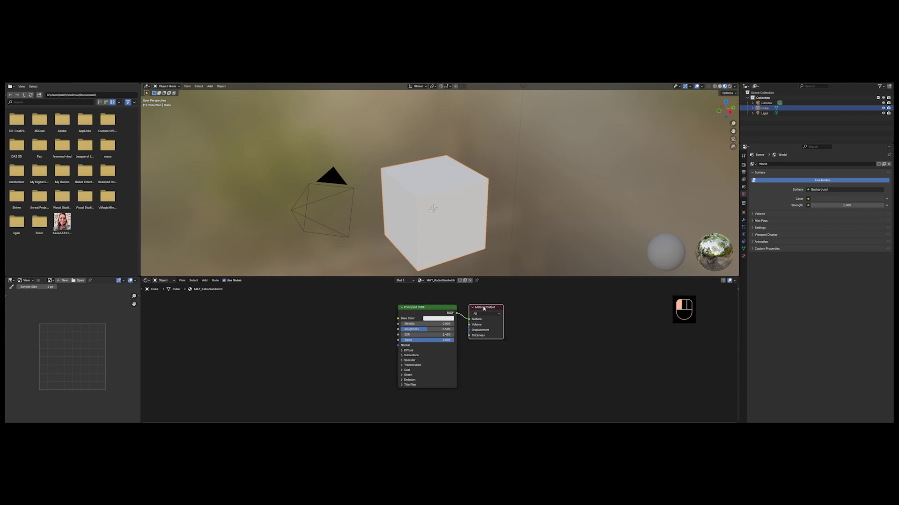
key(g)
click(558, 307)
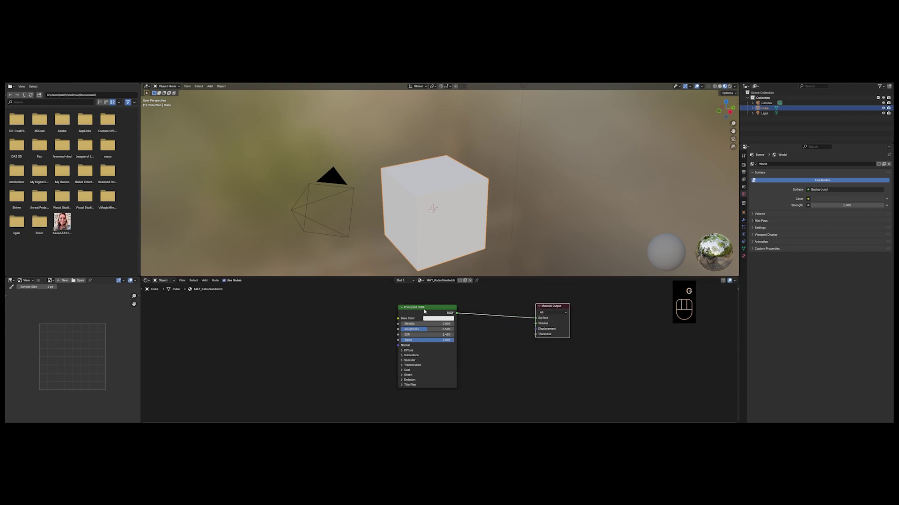
click(424, 310)
key(Delete)
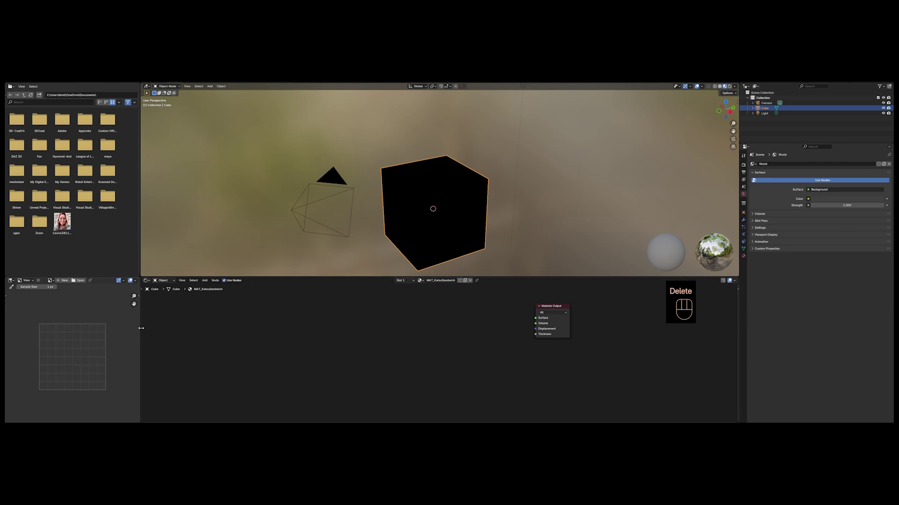
Widen the image editor and extend it over the file browser so it fills the full height.
drag(140, 330, 172, 330)
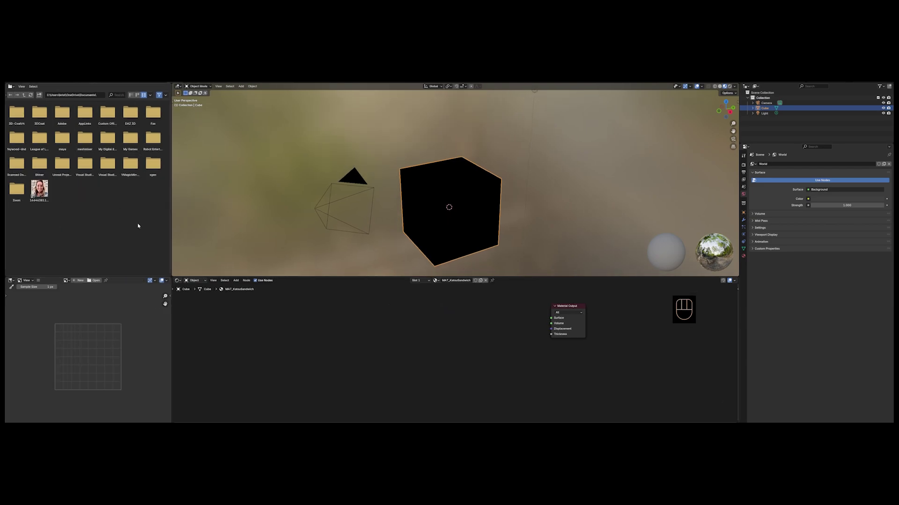
drag(170, 277, 193, 263)
scroll(157, 281, up, 2)
scroll(155, 293, up, 1)
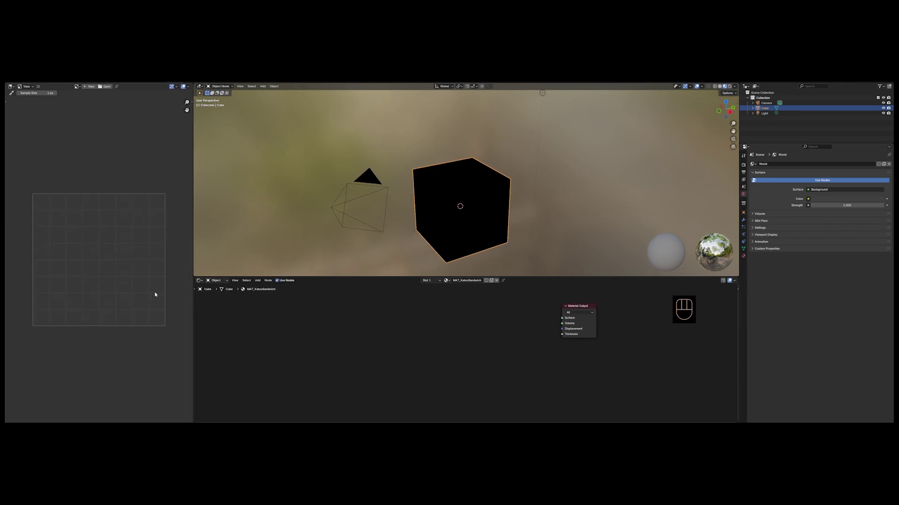
scroll(155, 293, down, 1)
scroll(154, 293, up, 1)
click(33, 87)
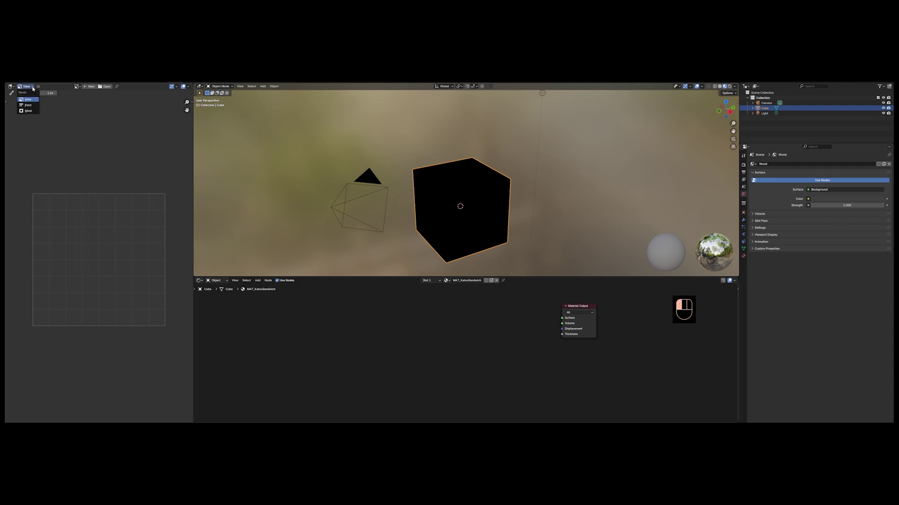
Start a new image named DIFF_KatsuSandwich with a width and height of 2048 px.
click(89, 87)
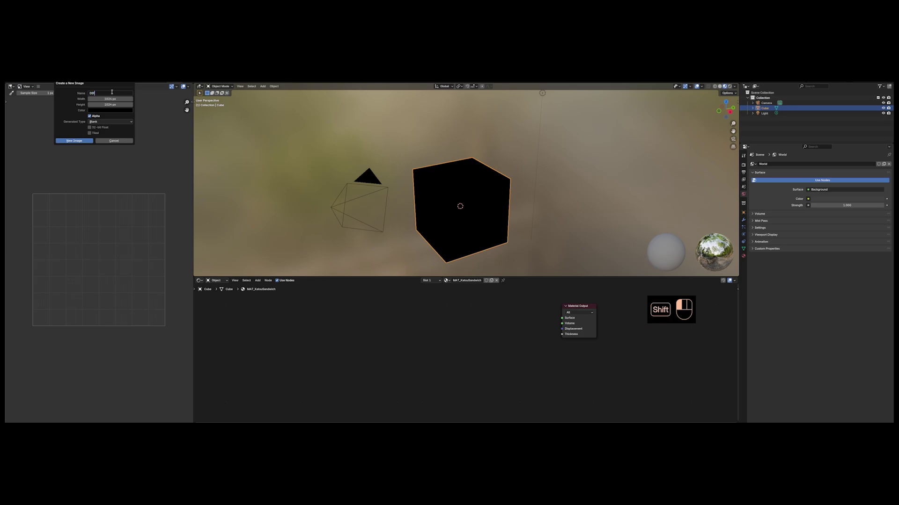
text(F_)
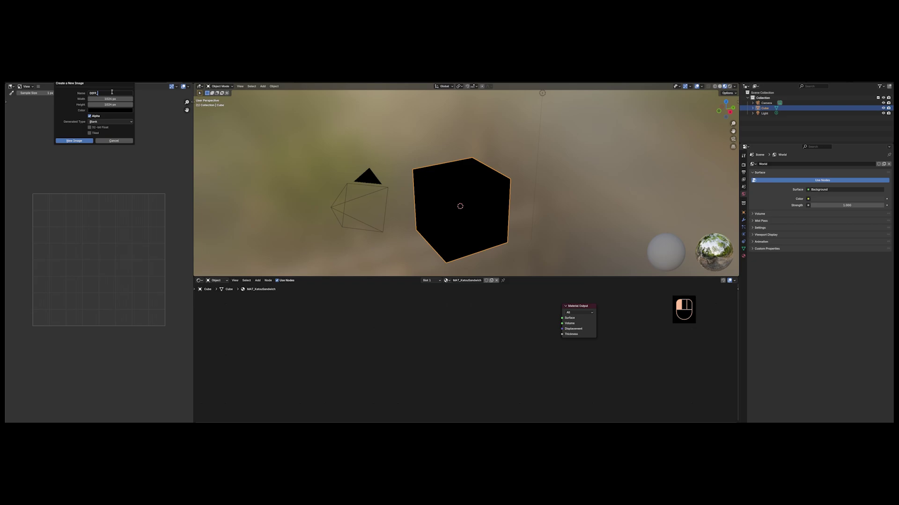
text(KatsuSandwich)
key(Tab)
text(2048)
key(Tab)
text(2048)
key(Tab)
Set the new image's fill color to white.
click(111, 113)
click(113, 112)
drag(135, 124, 135, 116)
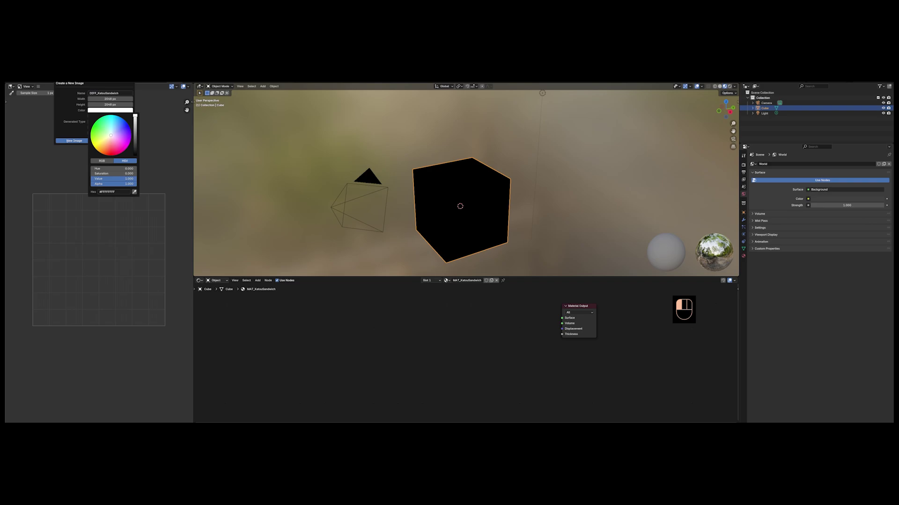
Double the new image's width with the expression *2, and set it back to 2048 px.
click(120, 99)
click(115, 100)
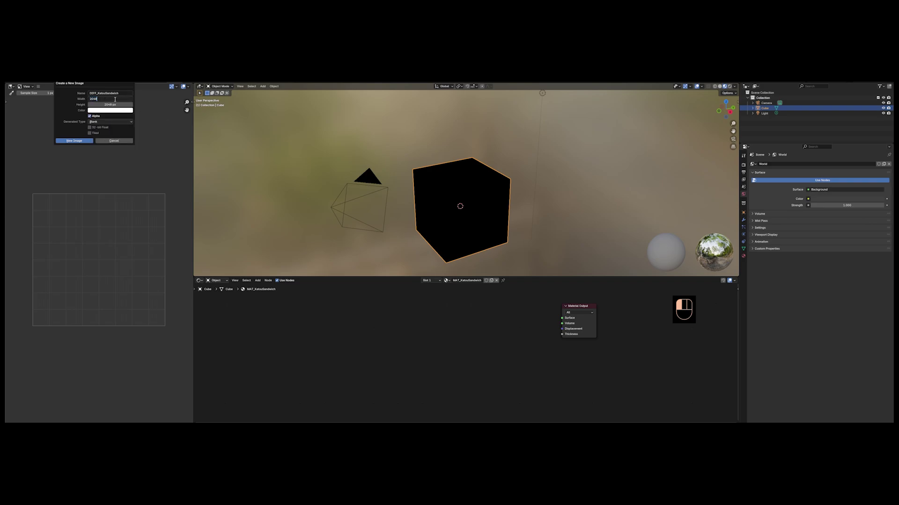
text(*2)
key(Return)
click(118, 100)
text(2048)
key(Tab)
Create the DIFF_KatsuSandwich image and fit all of it inside the image editor.
click(73, 141)
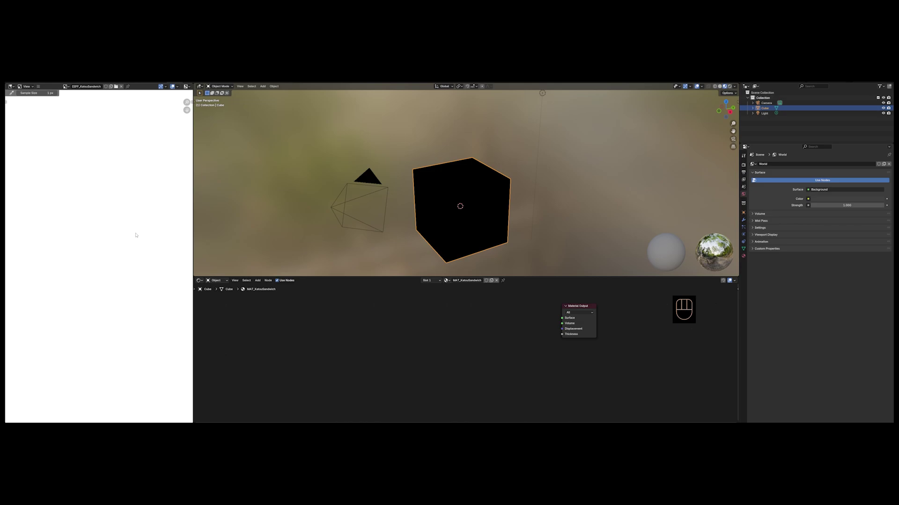
scroll(130, 235, down, 4)
scroll(131, 236, up, 1)
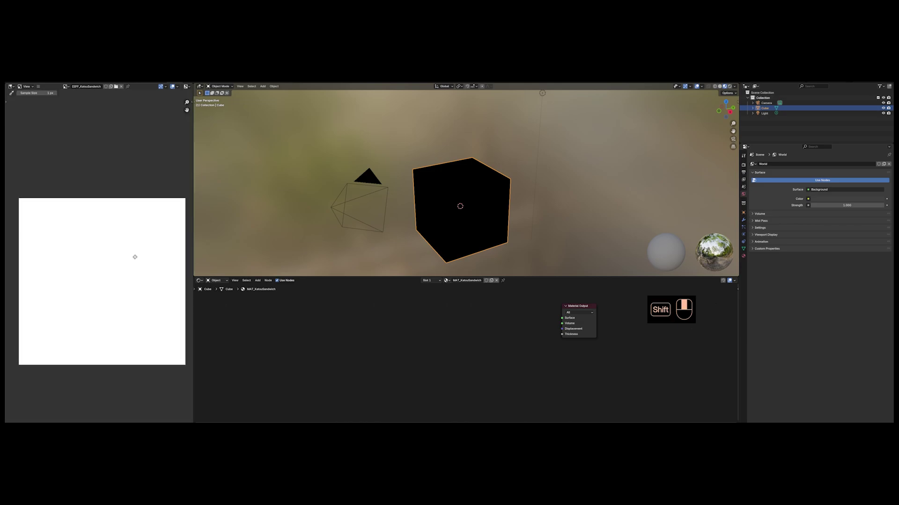
click(421, 315)
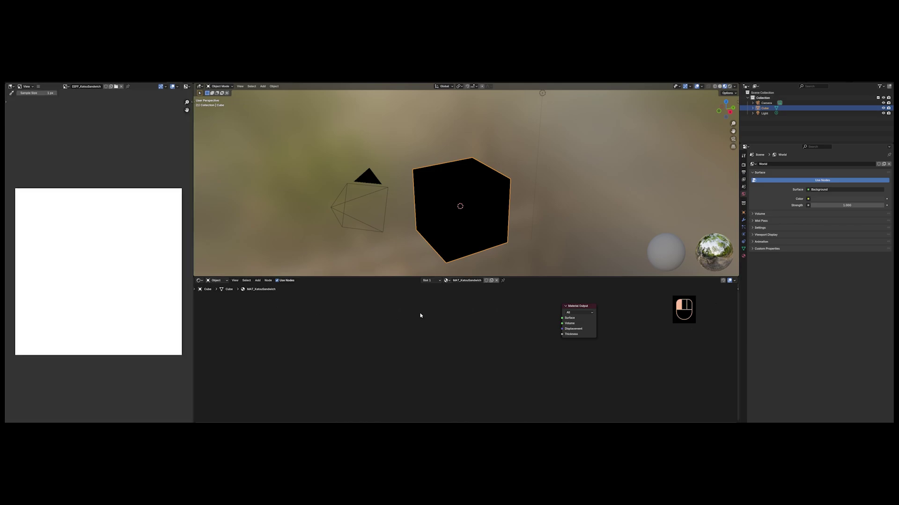
right_click(470, 326)
mouse_move(469, 324)
click(442, 336)
text(image)
key(ctrl+a)
key(BackSpace)
key(Escape)
key(ctrl+a)
right_click(462, 329)
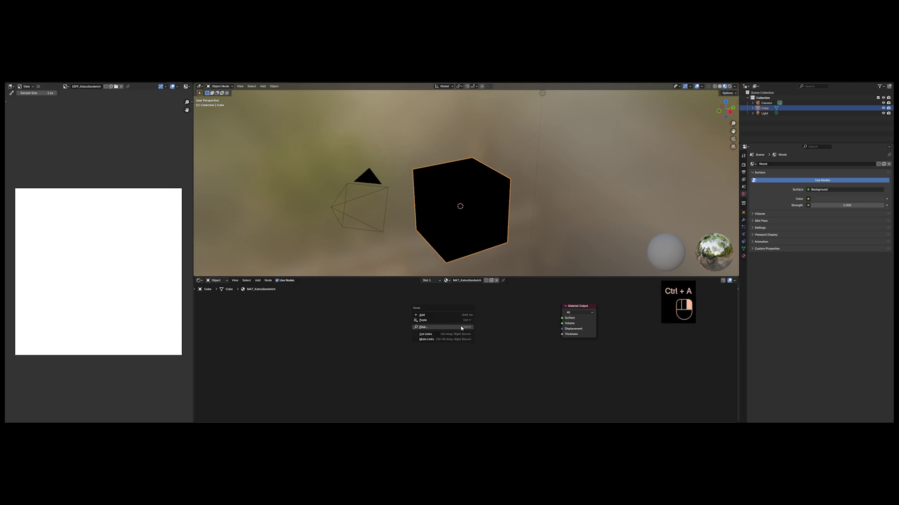
mouse_move(437, 318)
click(425, 327)
text(image)
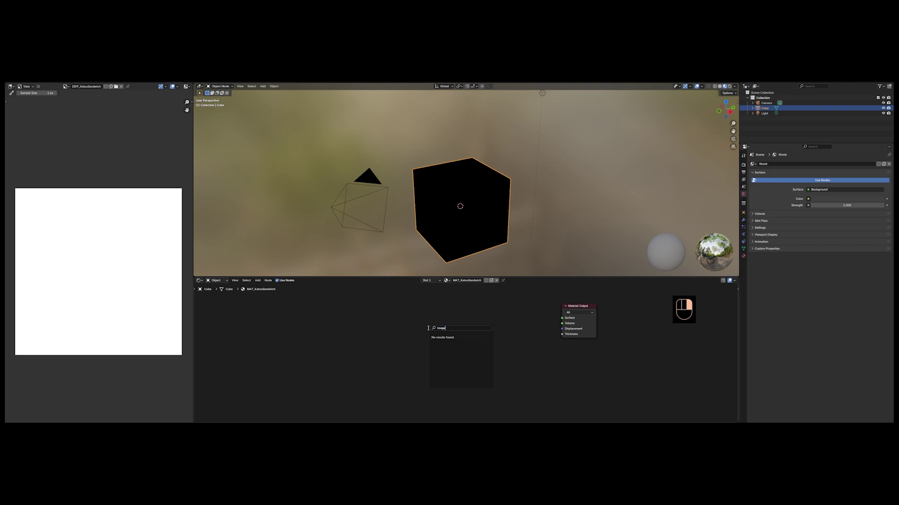
key(Escape)
right_click(438, 328)
Add an Image Texture node to the material and place it well before the Material Output node.
key(shift+a)
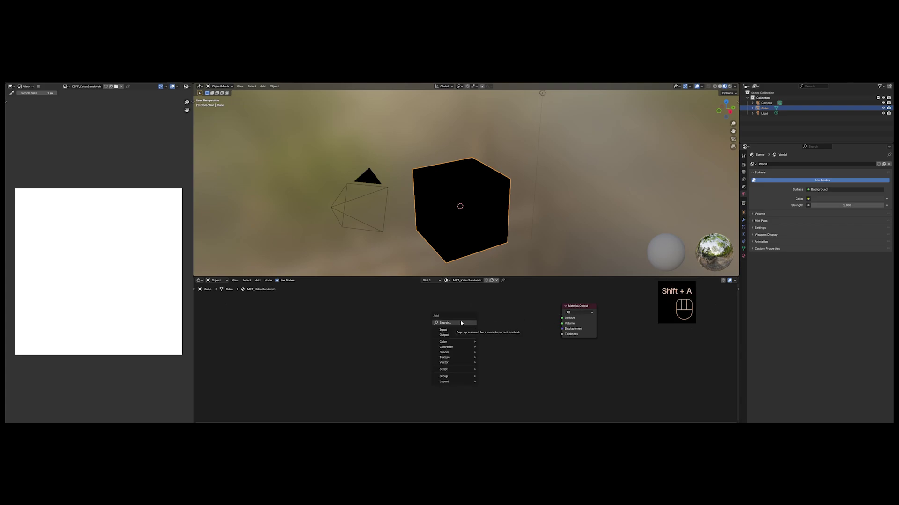
click(461, 323)
text(image)
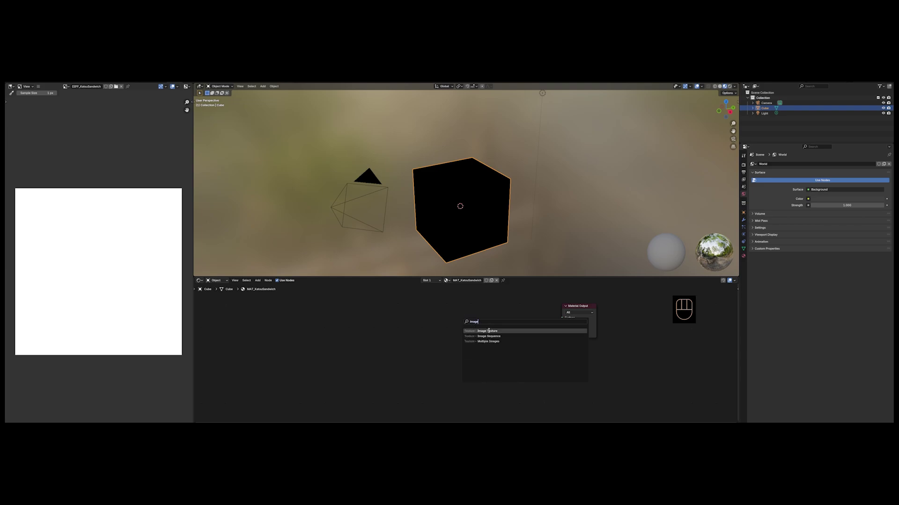
click(485, 331)
click(338, 315)
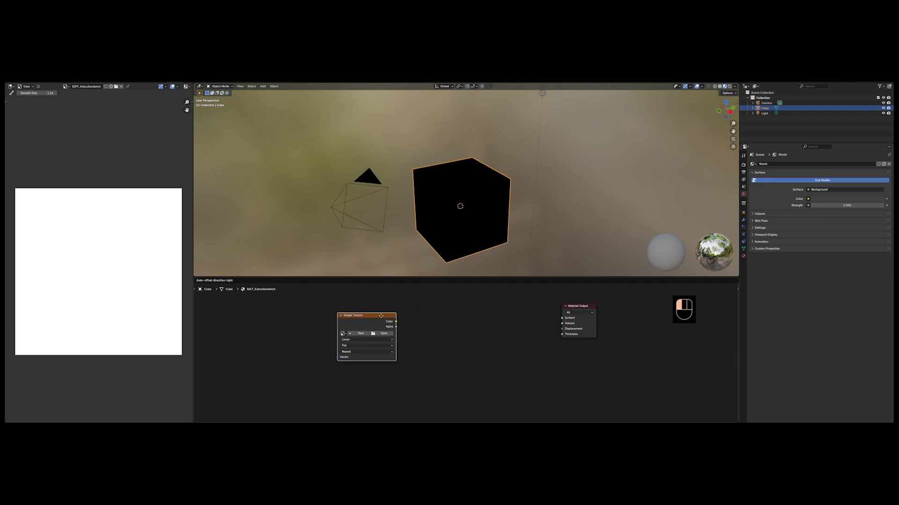
drag(338, 315, 348, 311)
Add an Emission shader and link the Image Texture color through it to the Material Output's Surface.
key(shift+a)
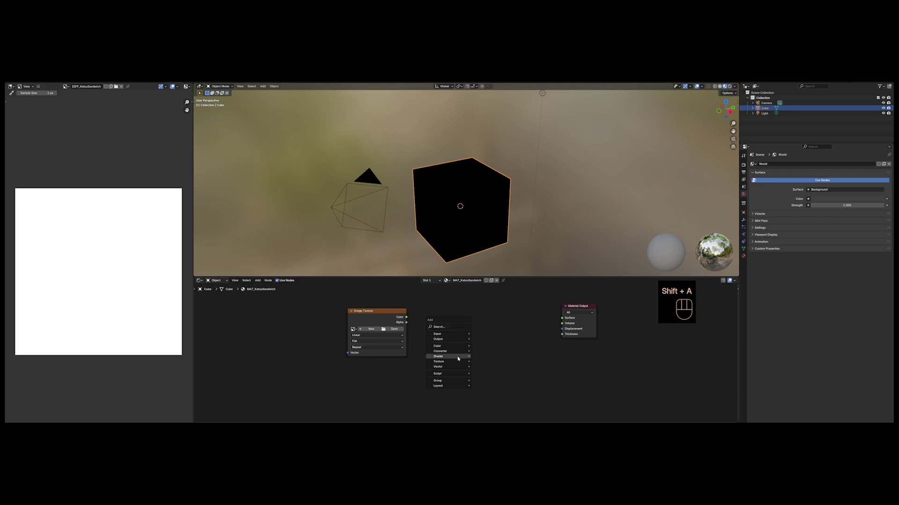
mouse_move(457, 357)
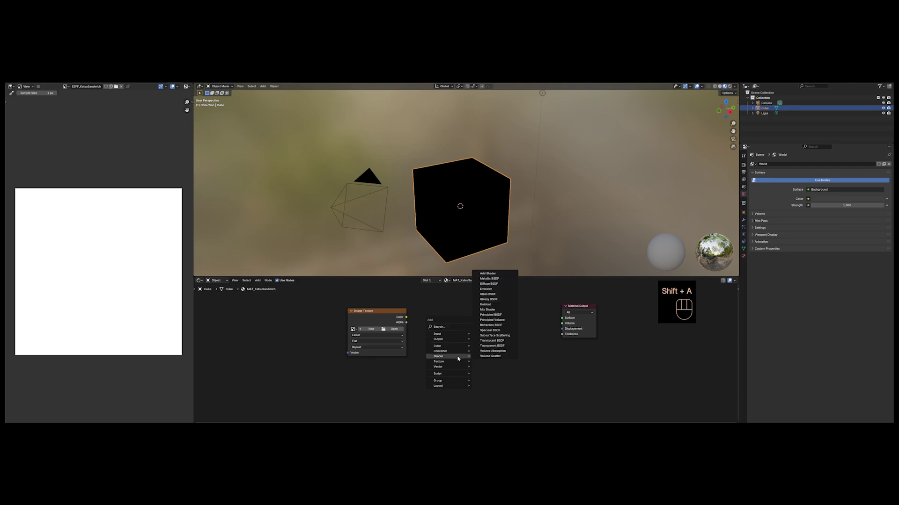
click(492, 290)
click(472, 330)
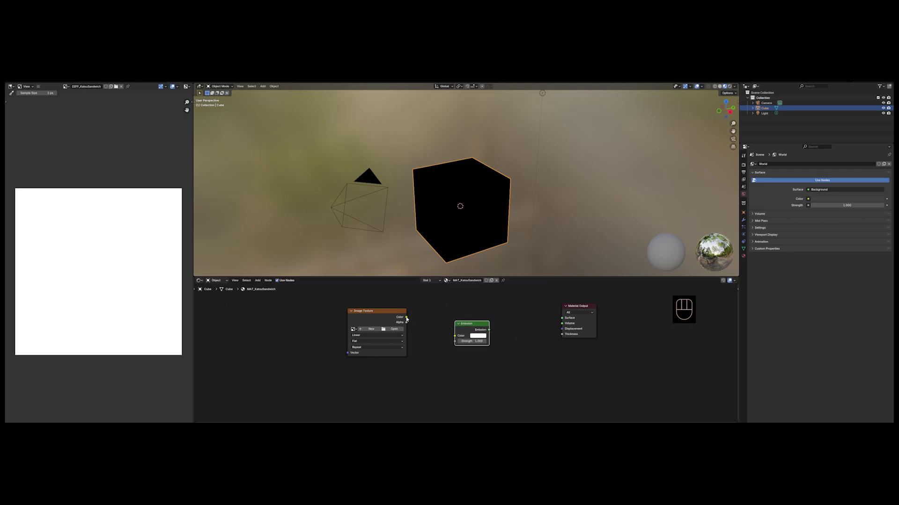
drag(407, 318, 562, 318)
Assign the DIFF_KatsuSandwich image to the Image Texture node and shift the texture and Emission nodes slightly lower.
click(354, 330)
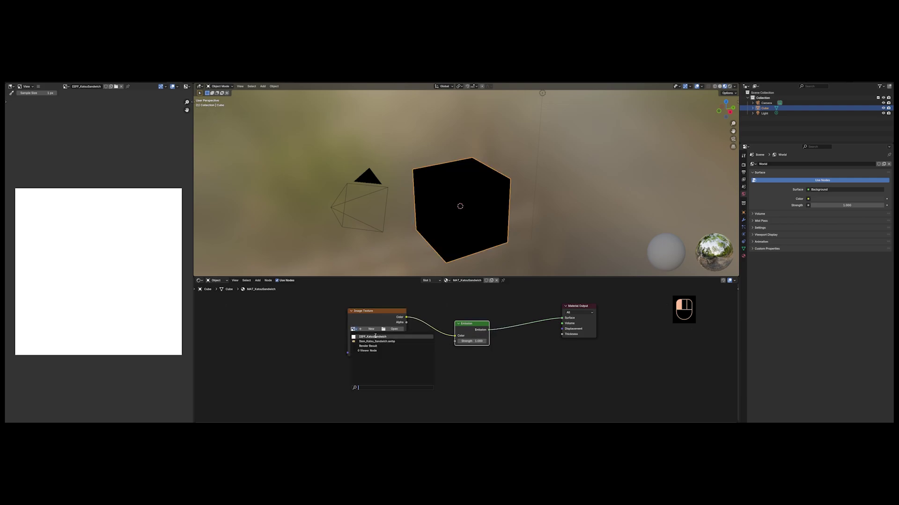
click(374, 336)
key(g)
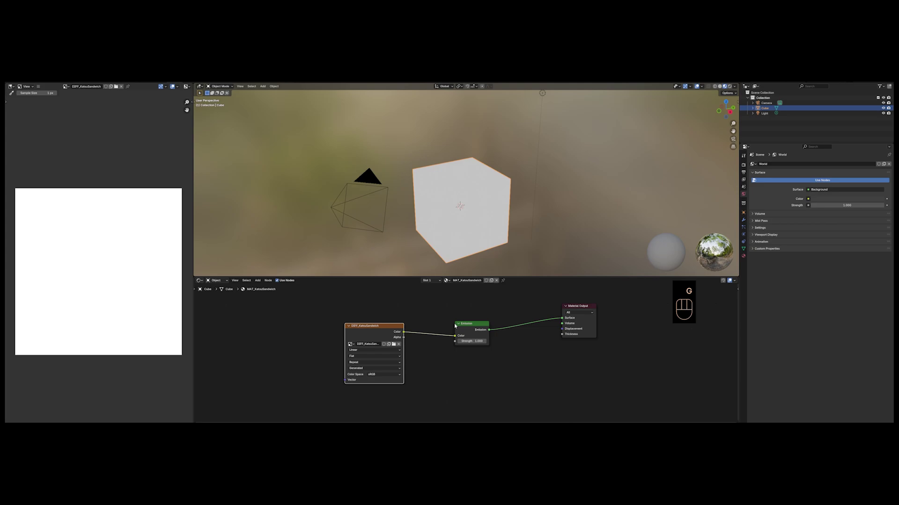
key(g)
click(519, 363)
Save the Blender file in the Katsu Sandwich folder as DEMO_TEMPLATE.
key(ctrl+s)
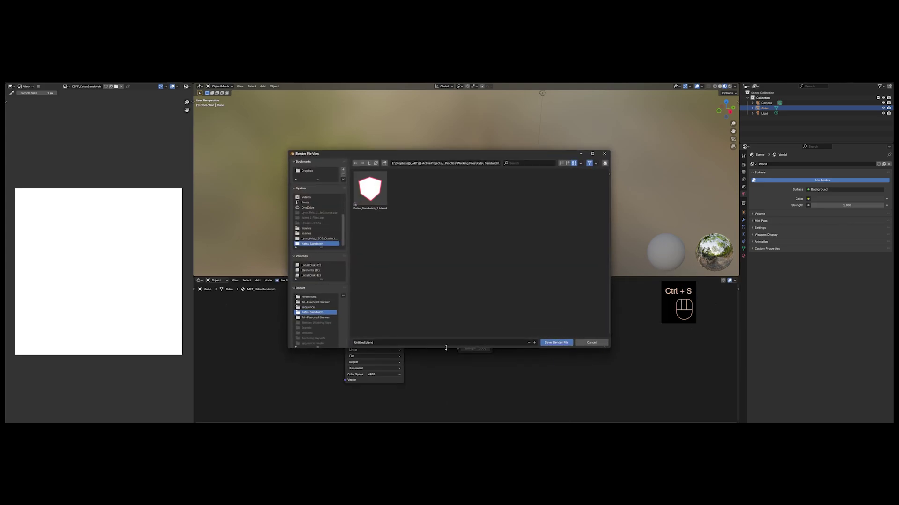
click(362, 343)
click(362, 343)
double_click(362, 343)
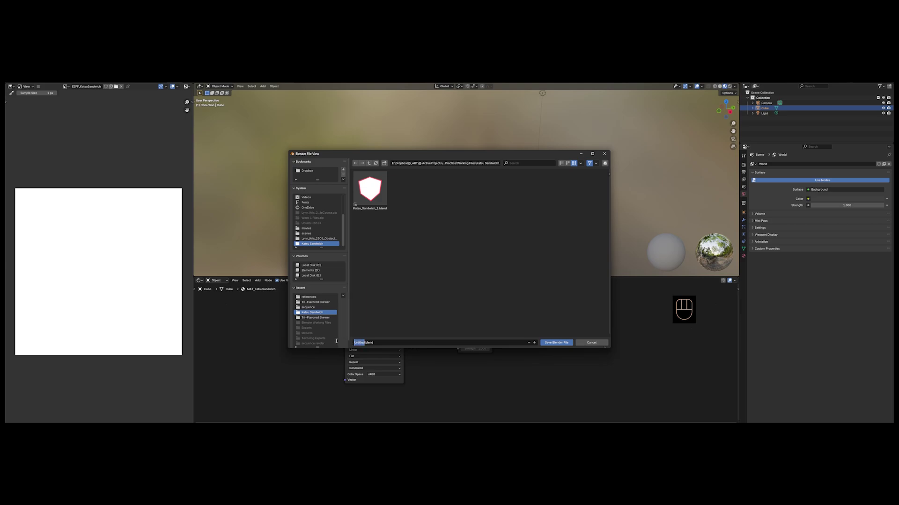
text(DEMO_TEMPLATE)
click(556, 343)
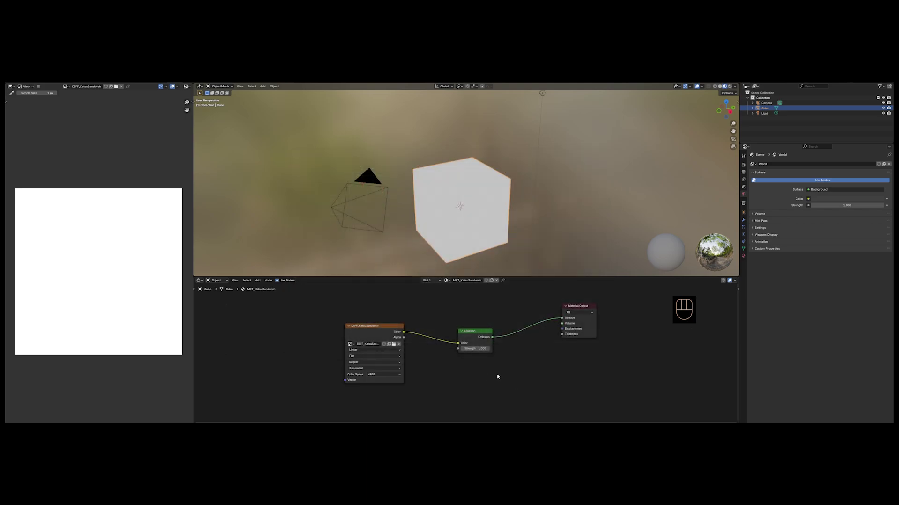
Tidy the node layout by moving the Material Output closer and lining up the Emission node between the texture and output.
drag(461, 334, 464, 330)
key(g)
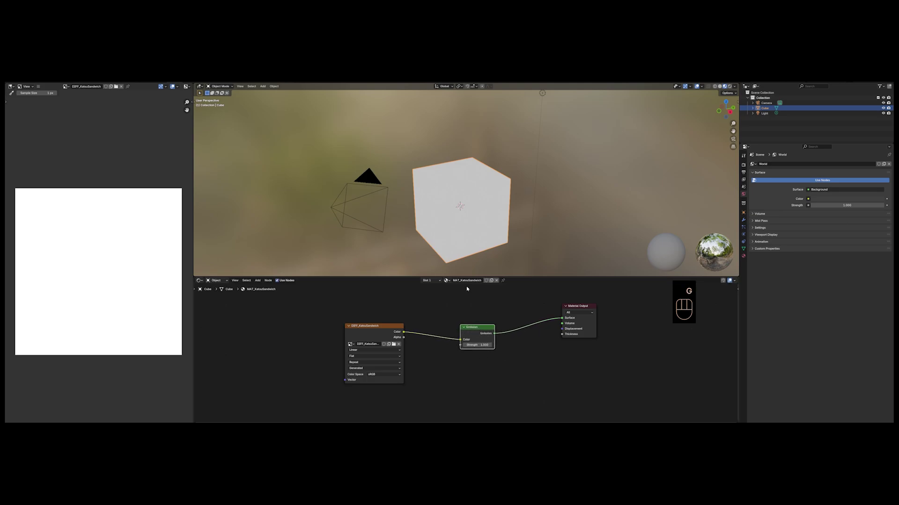
click(585, 309)
key(g)
click(560, 314)
click(474, 328)
key(g)
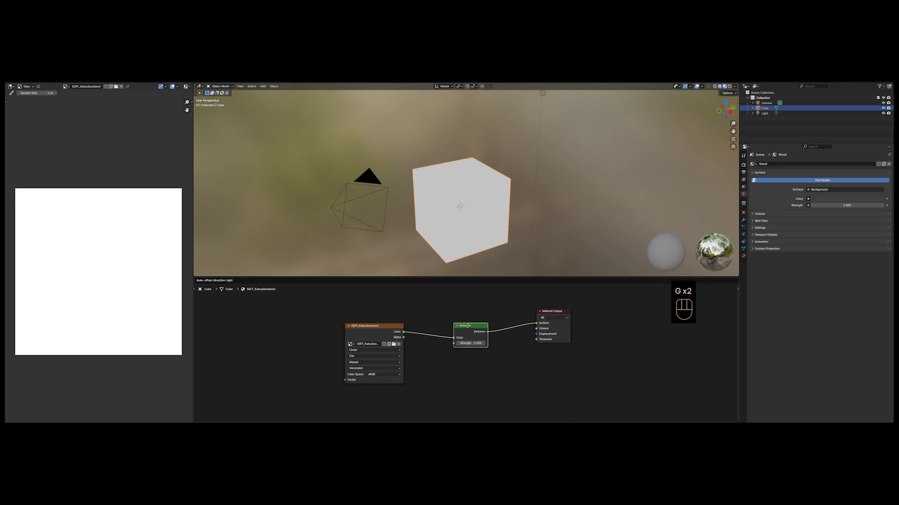
click(466, 324)
click(466, 305)
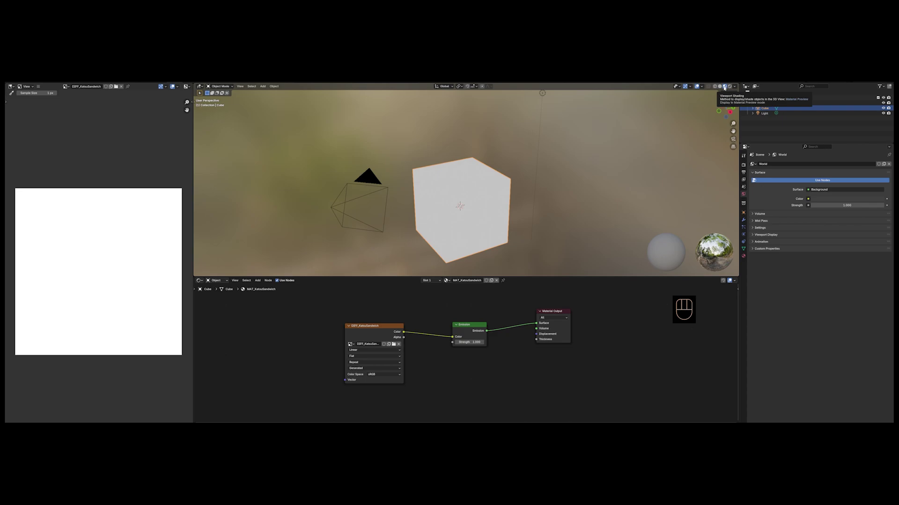
Set the scene's color management View Transform to Standard in the render properties.
click(743, 180)
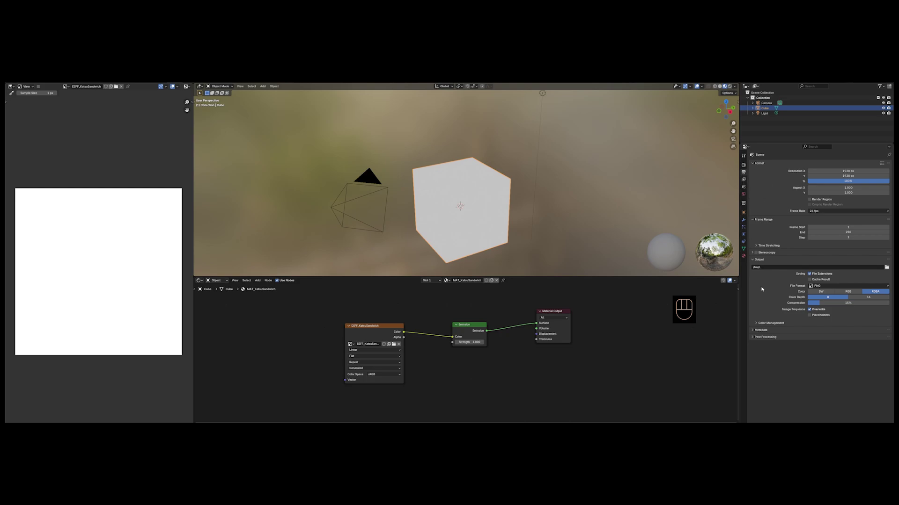
click(743, 166)
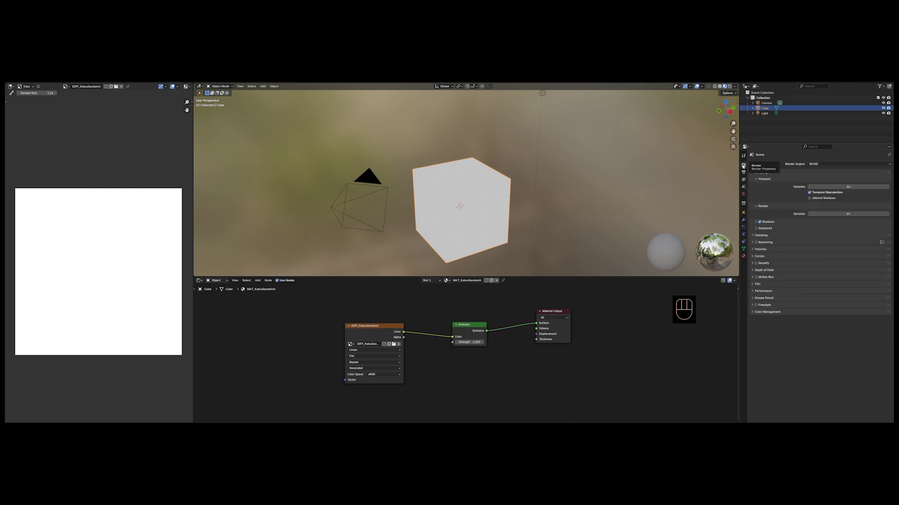
click(764, 312)
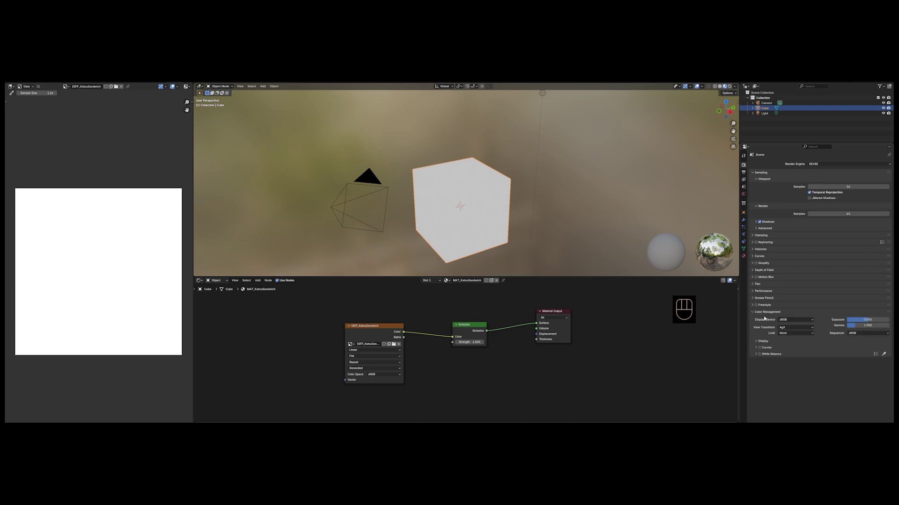
click(792, 320)
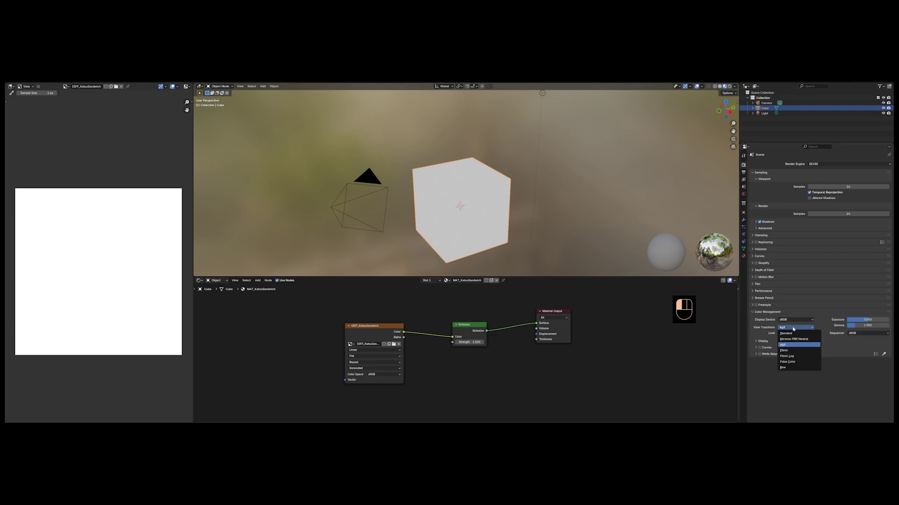
click(792, 320)
click(792, 320)
click(792, 328)
click(786, 333)
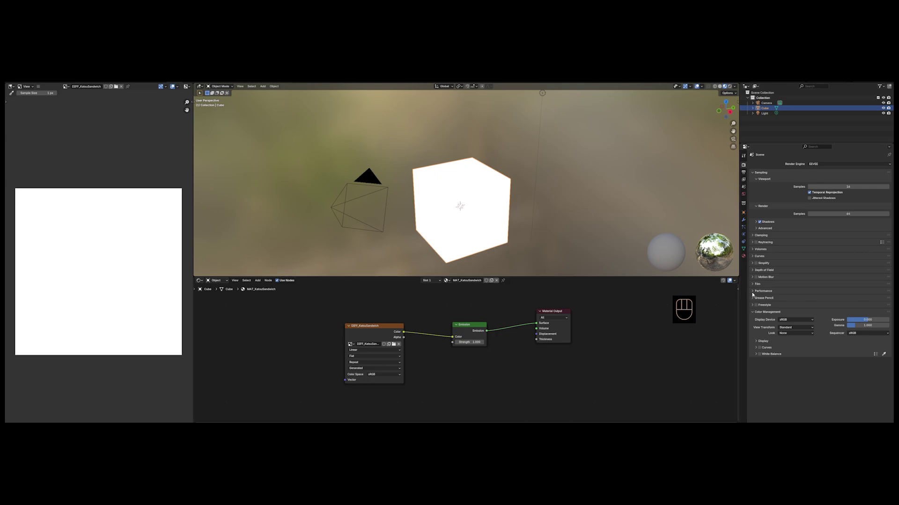
Enable the transparent film background in the render properties and save the file.
click(763, 283)
click(807, 298)
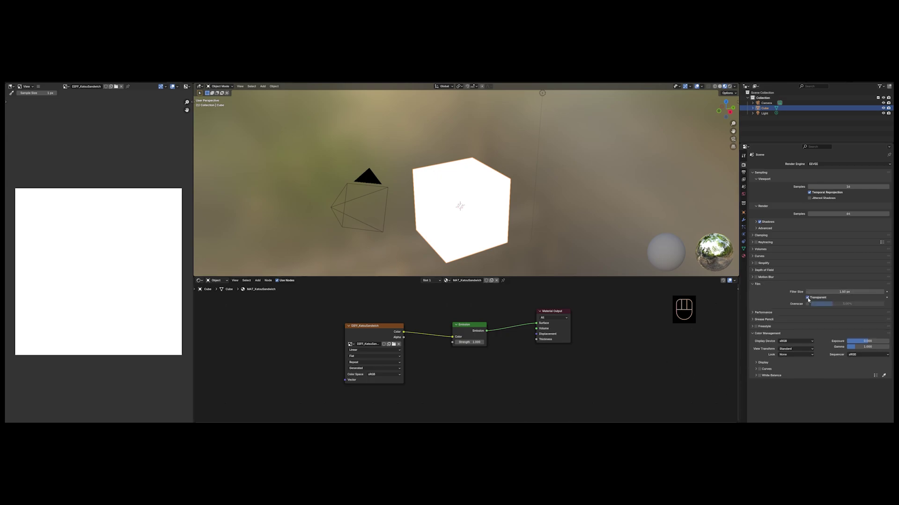
click(767, 284)
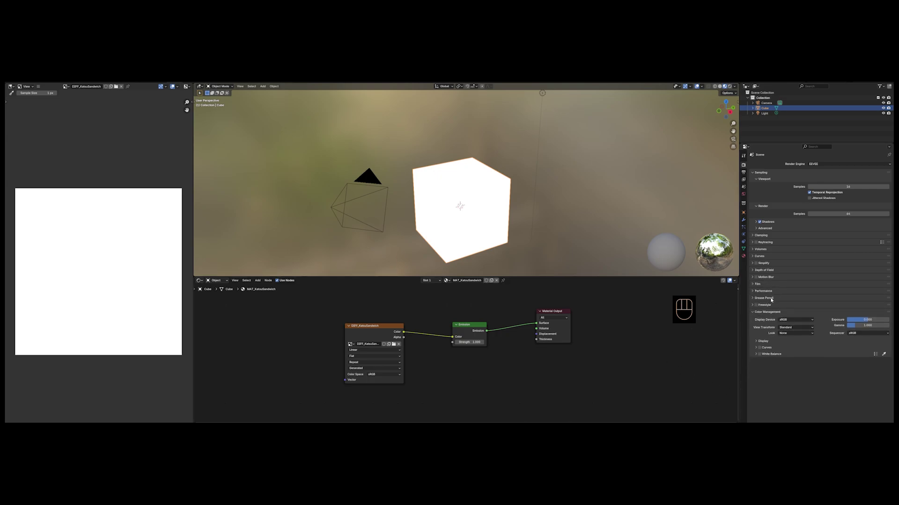
click(779, 312)
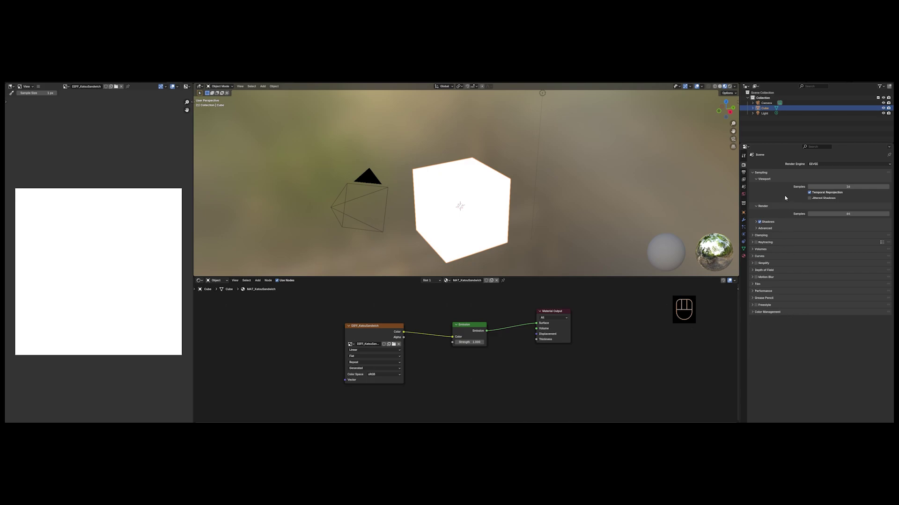
key(ctrl+s)
Add a Solidify modifier to the cube with flipped normals and a material offset and rim offset of 1.
middle_drag(532, 251, 553, 247)
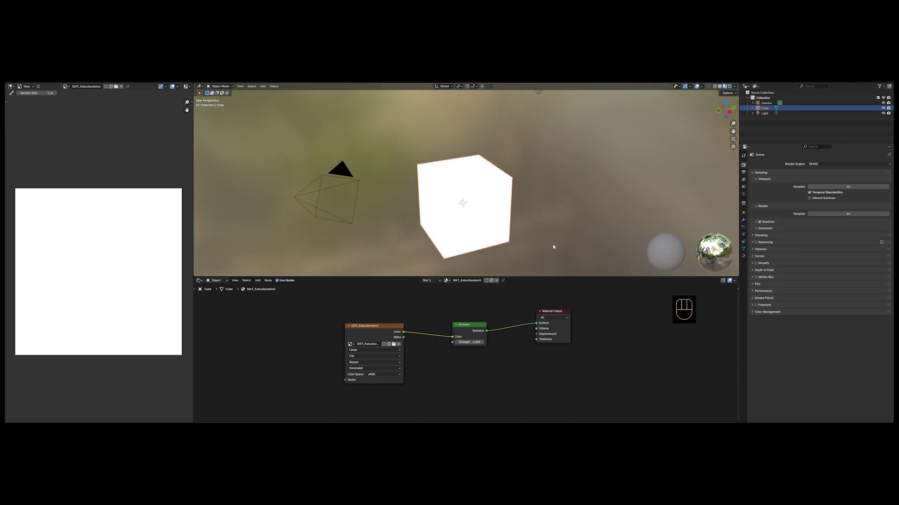
click(743, 221)
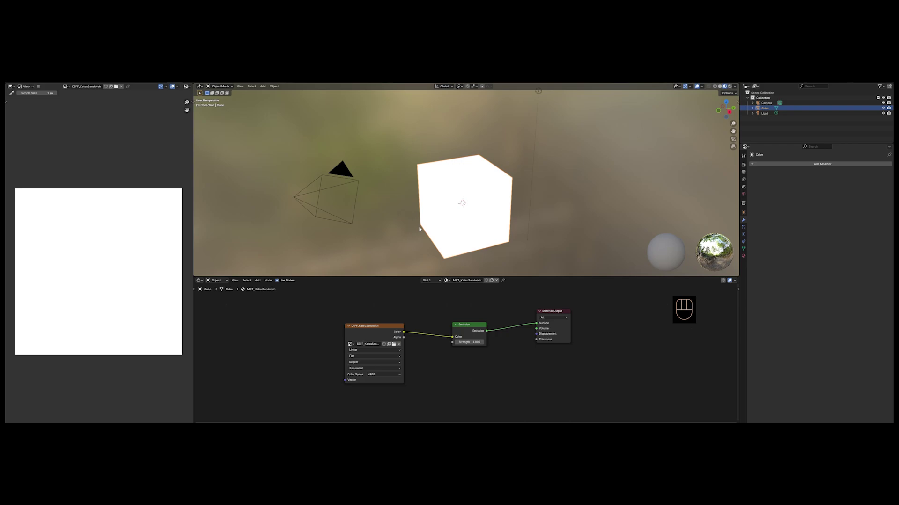
middle_drag(459, 239, 500, 244)
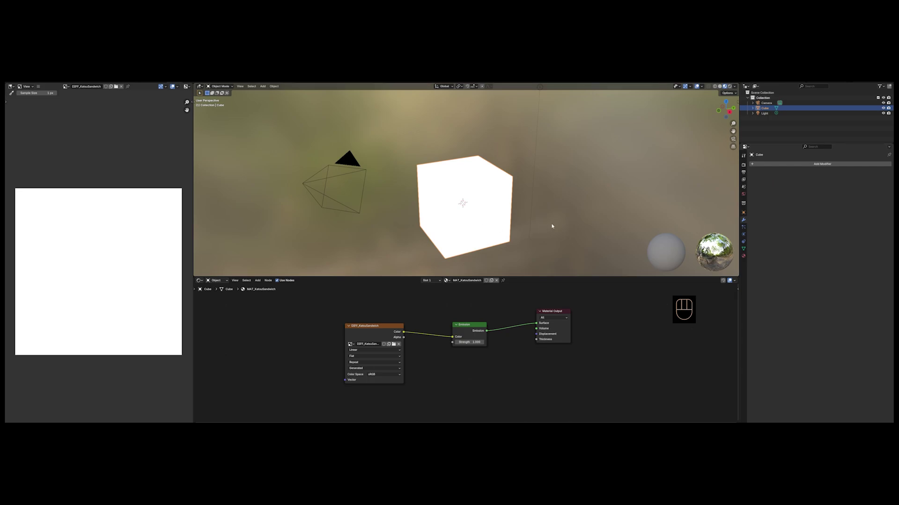
click(760, 165)
click(766, 165)
click(759, 164)
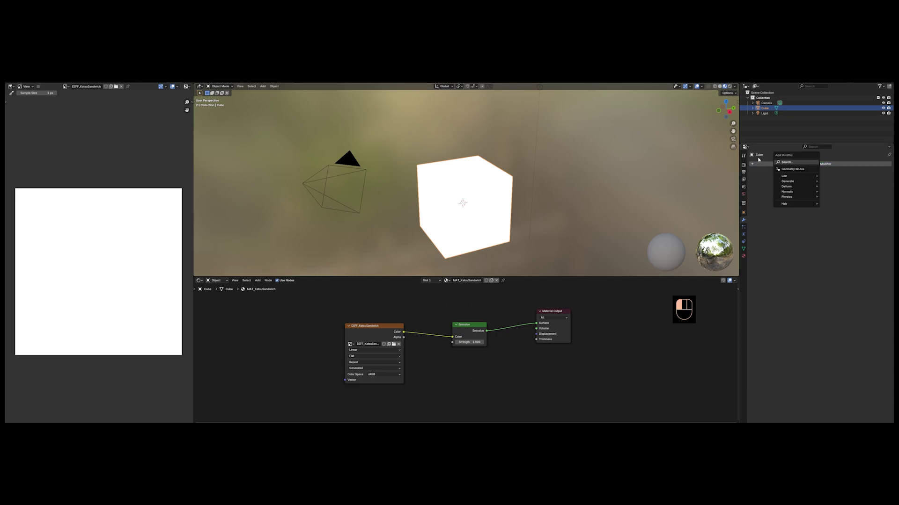
click(787, 163)
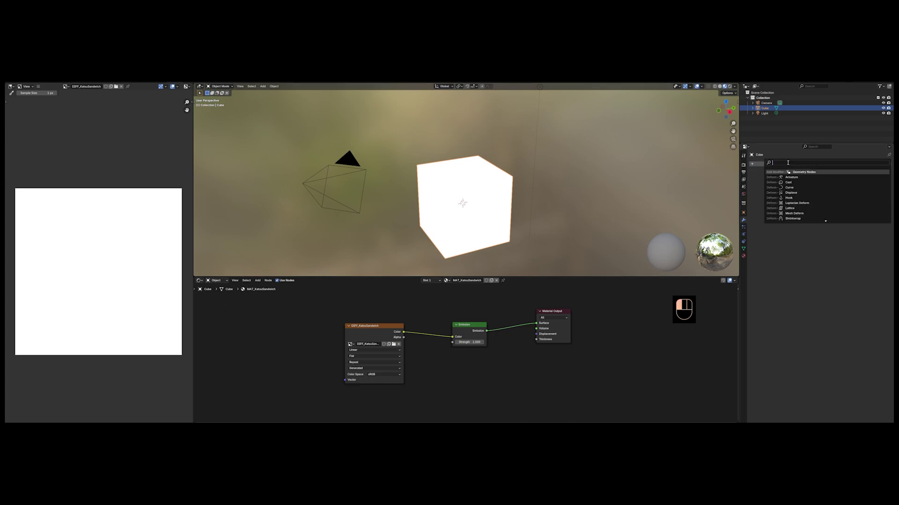
text(solid)
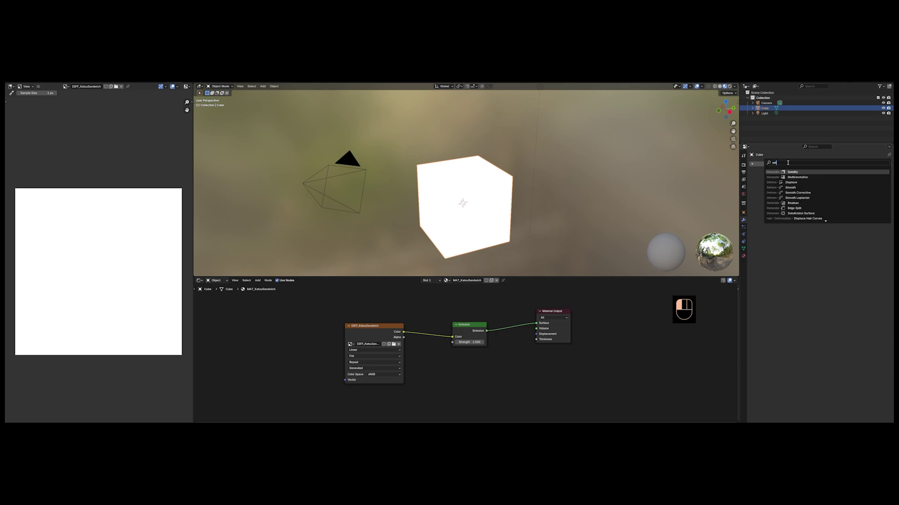
key(Return)
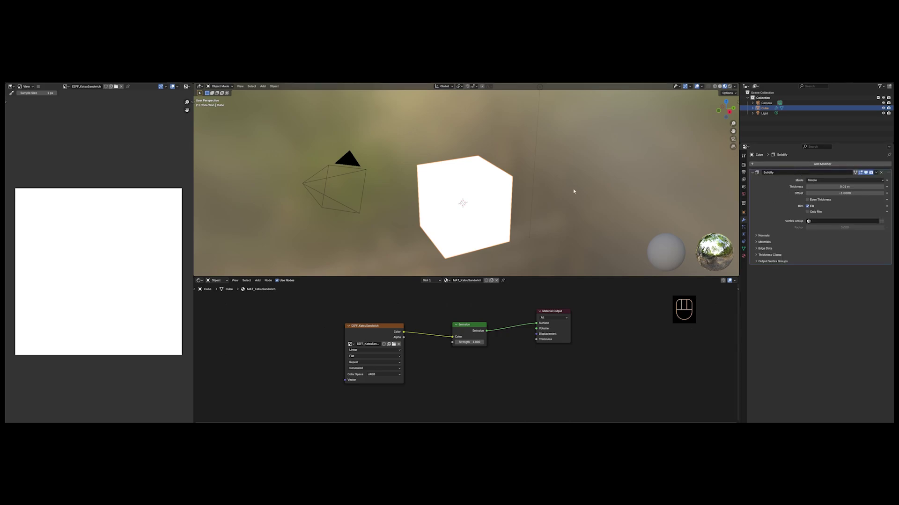
click(764, 235)
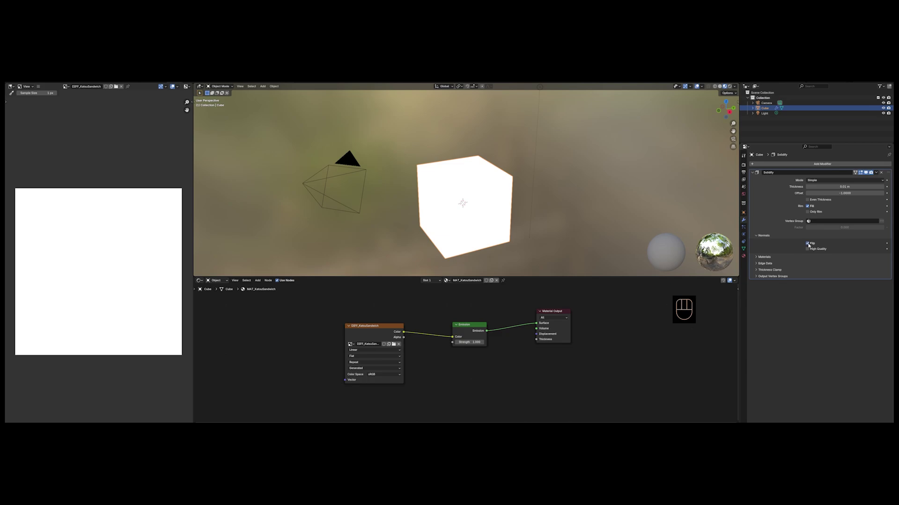
click(765, 257)
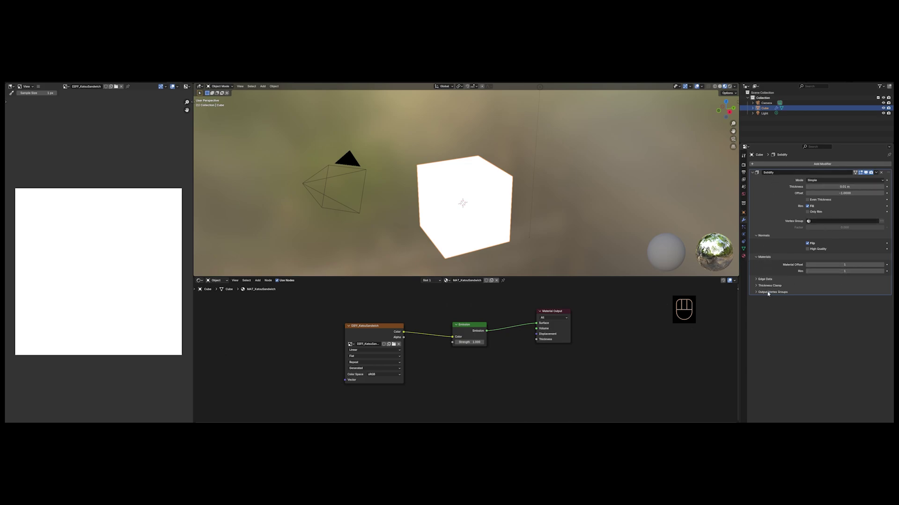
Add a second material slot to the cube with a new material named MAT_Outline.
click(743, 256)
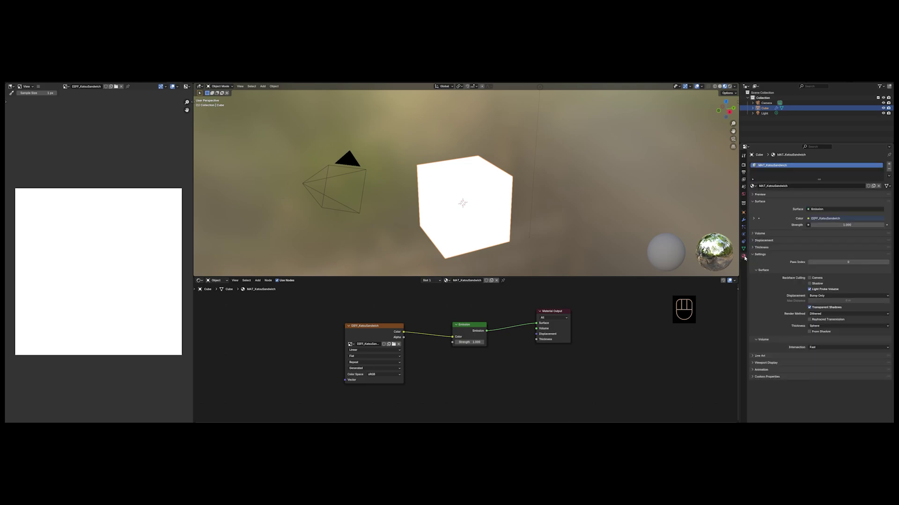
click(889, 165)
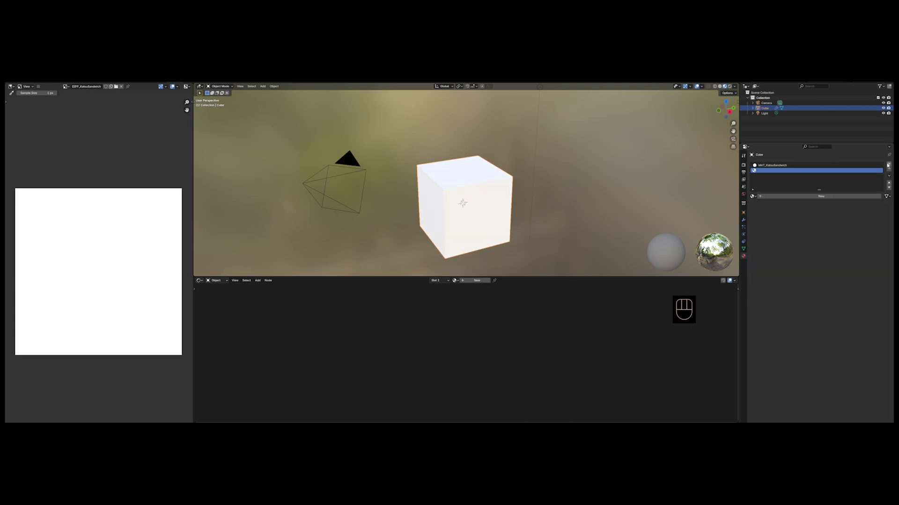
click(764, 198)
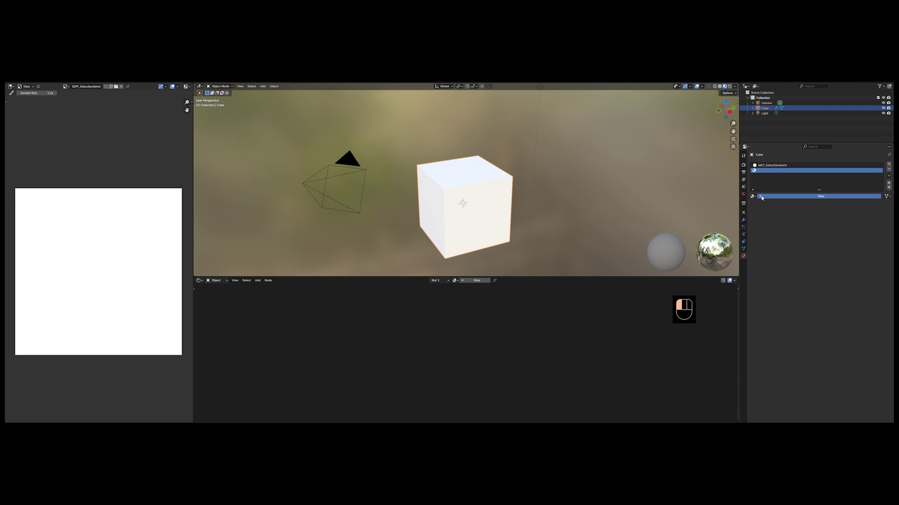
double_click(767, 198)
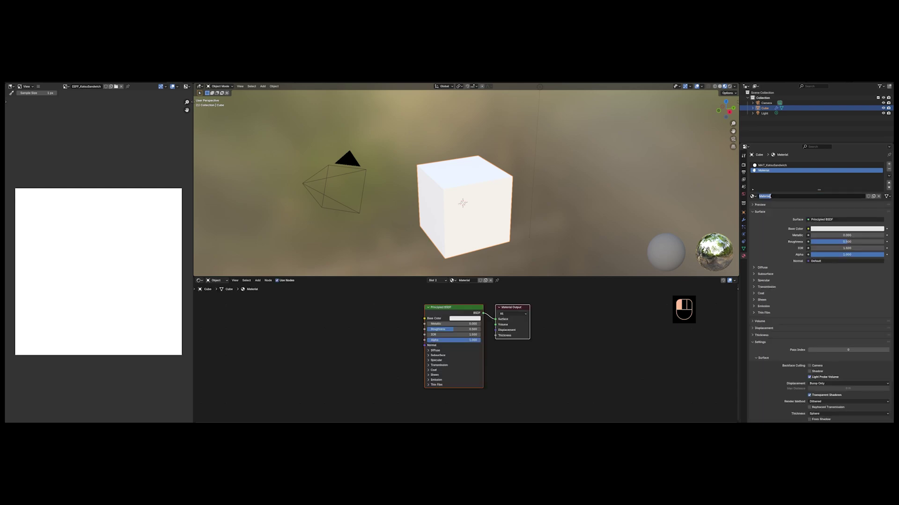
text(MAT_C)
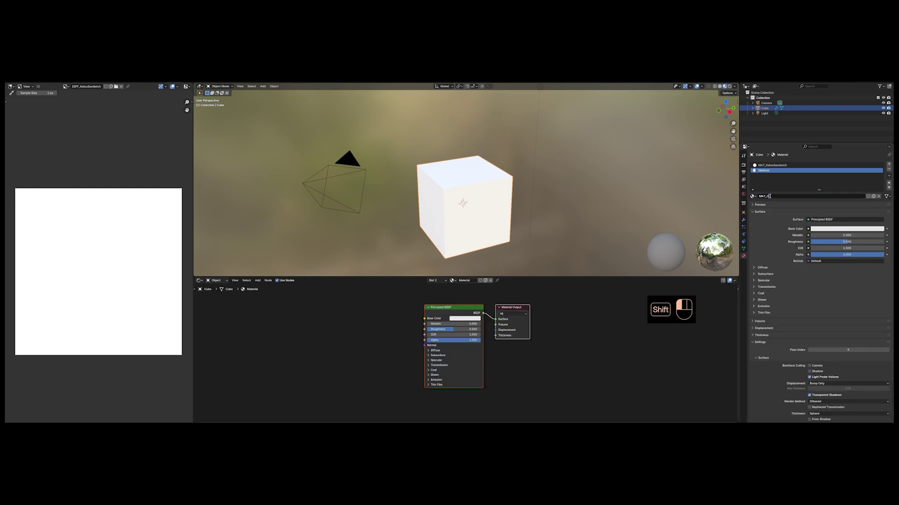
text(utline)
key(Return)
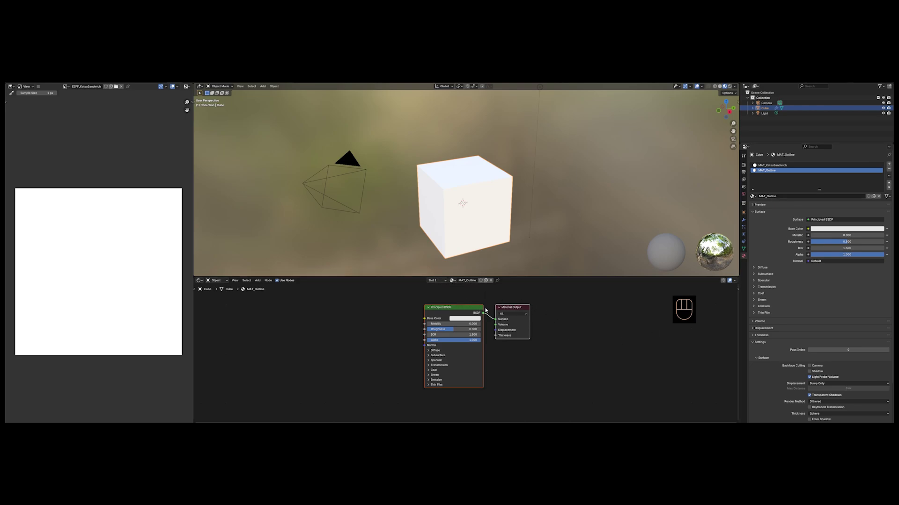
Shift MAT_Outline's Material Output node aside and delete the Principled BSDF node.
click(486, 310)
click(515, 307)
key(g)
click(533, 305)
click(445, 310)
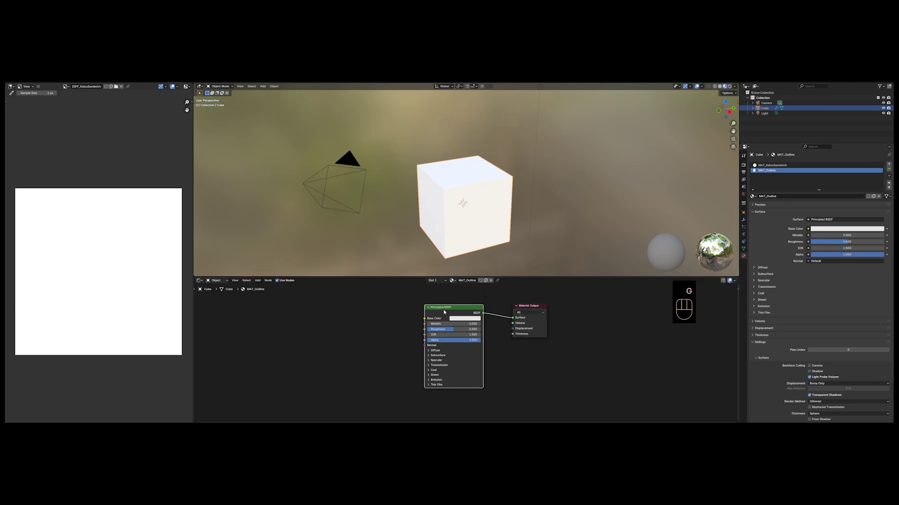
key(Delete)
click(533, 307)
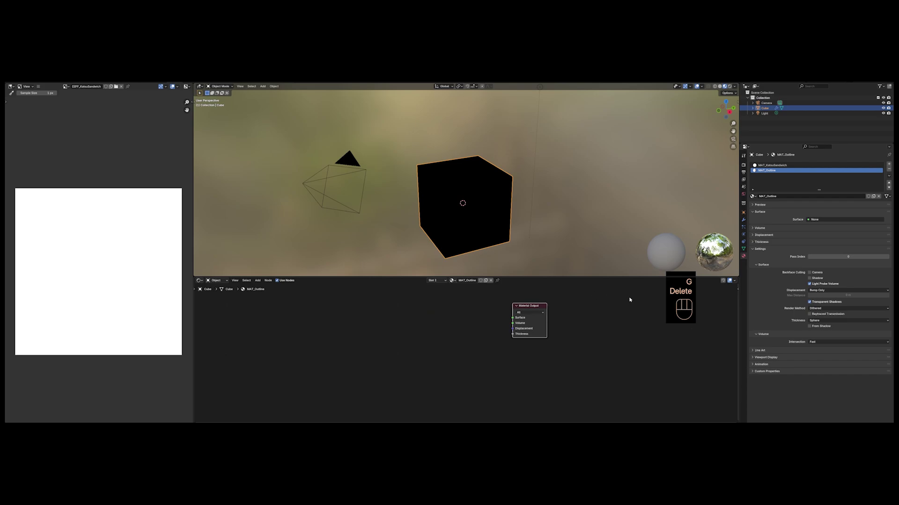
Copy the Image Texture and Emission nodes from MAT_KatsuSandwich into MAT_Outline and connect Emission to the Material Output's Surface.
click(763, 166)
key(ctrl+a)
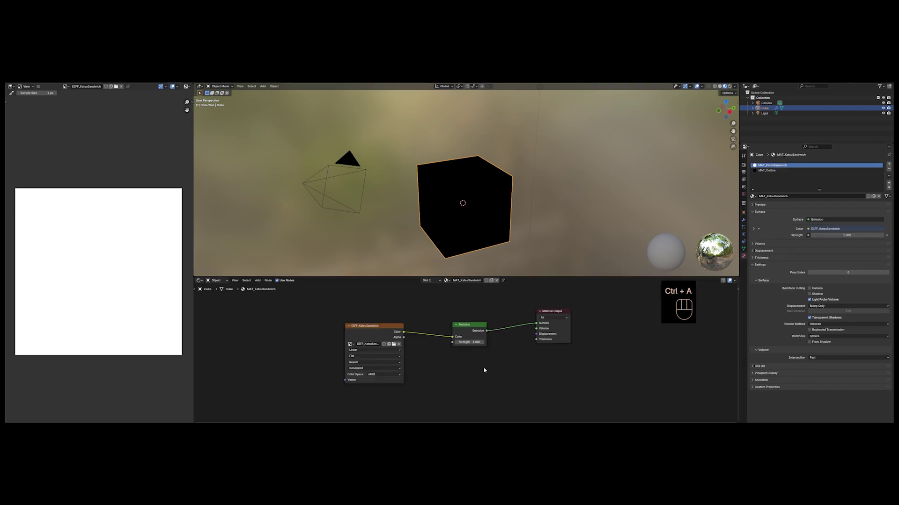
drag(335, 295, 490, 389)
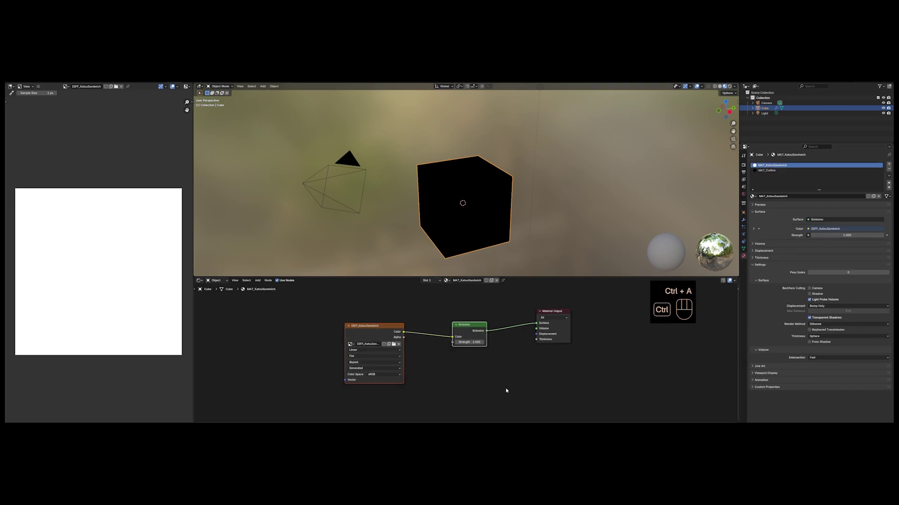
key(ctrl+c)
click(767, 171)
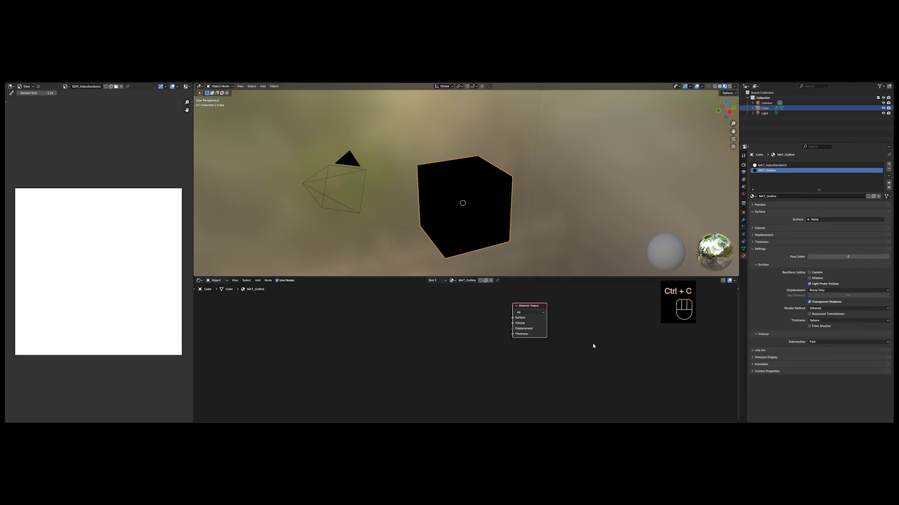
key(ctrl+v)
key(g)
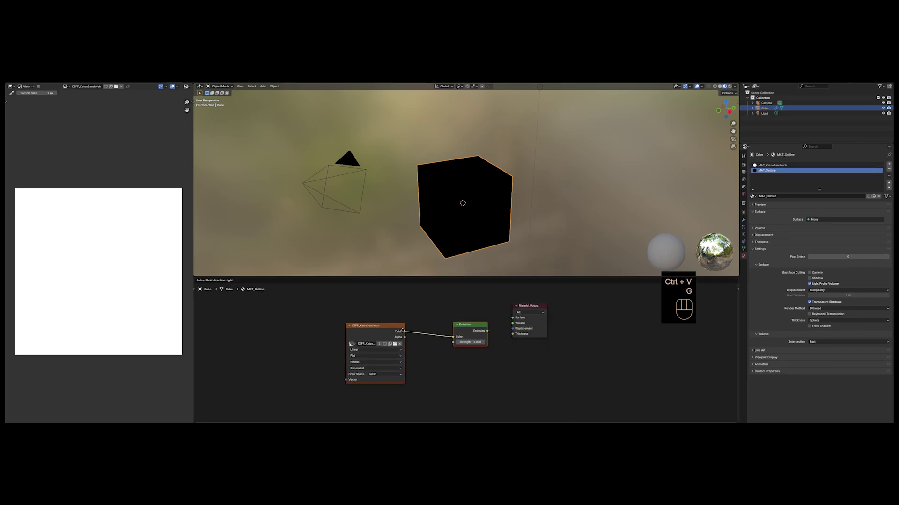
click(490, 330)
drag(480, 321, 512, 318)
Make room in MAT_Outline's node layout by moving the Material Output farther away and the Emission node closer to the texture.
click(534, 307)
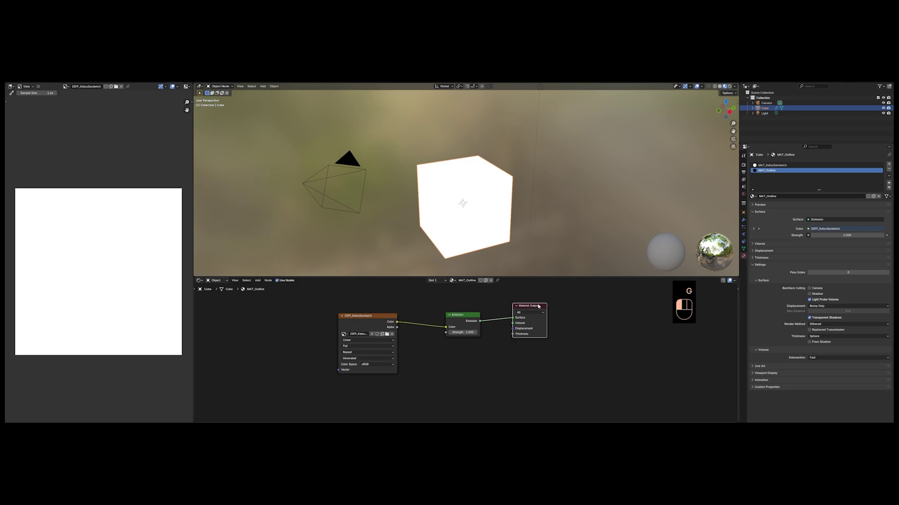
key(g)
click(595, 321)
click(457, 316)
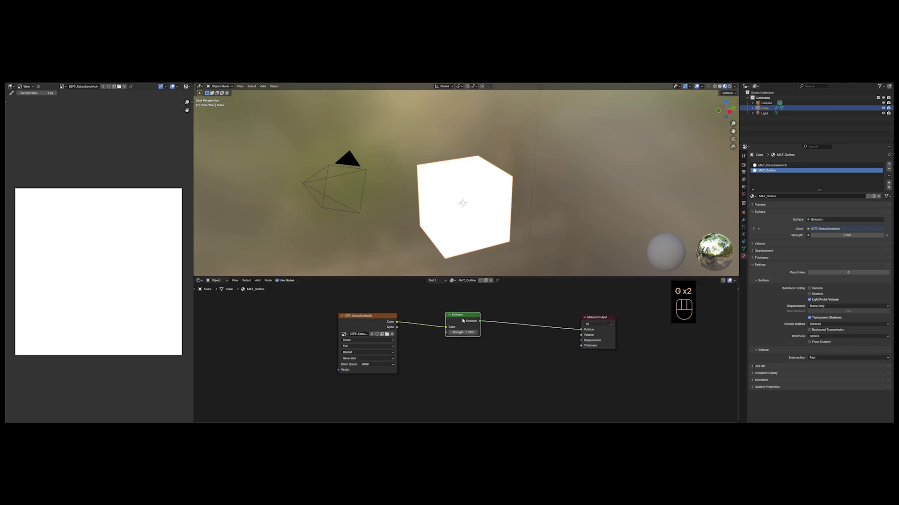
key(g)
click(431, 315)
click(598, 318)
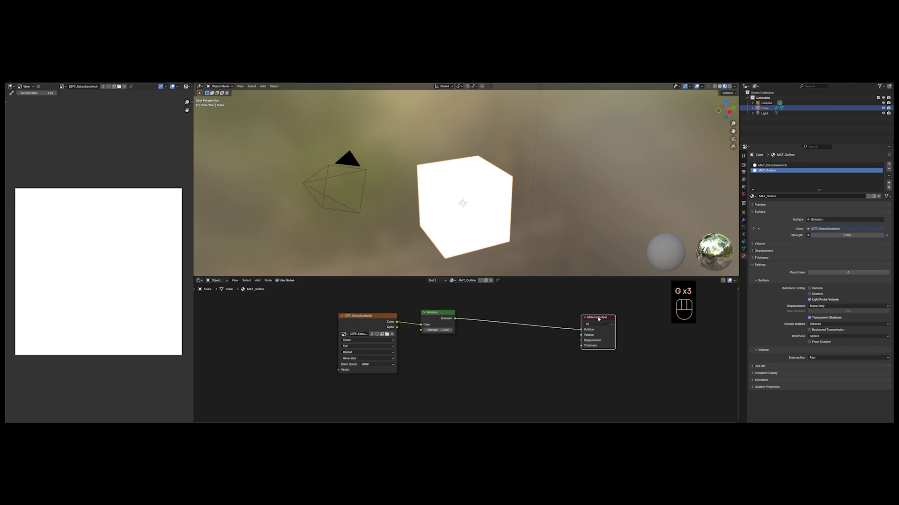
key(g)
click(592, 309)
Add a Hue/Saturation/Value node to MAT_Outline, placing it between the Emission and Material Output nodes.
key(shift+a)
mouse_move(510, 338)
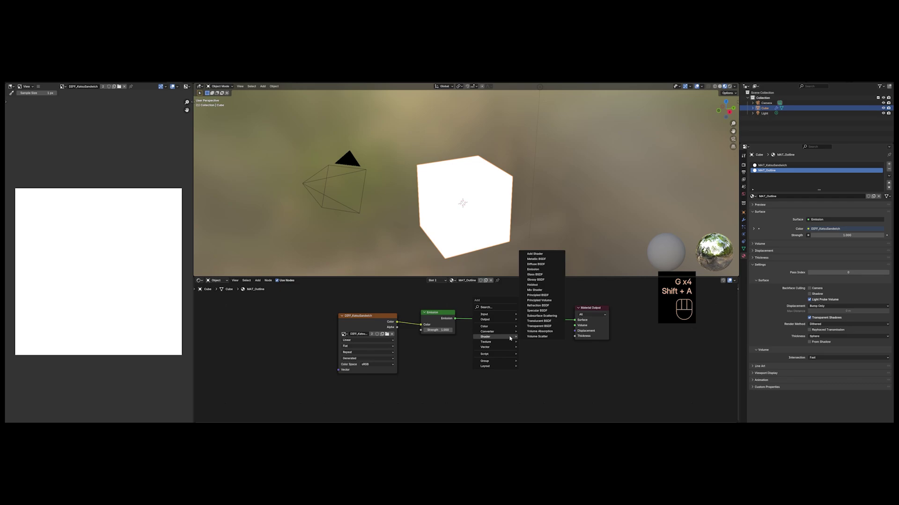
click(497, 307)
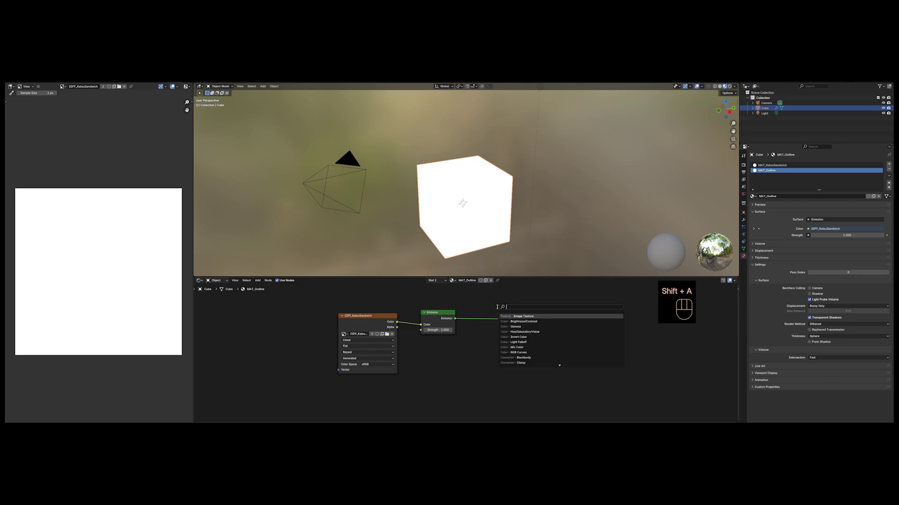
text(hu)
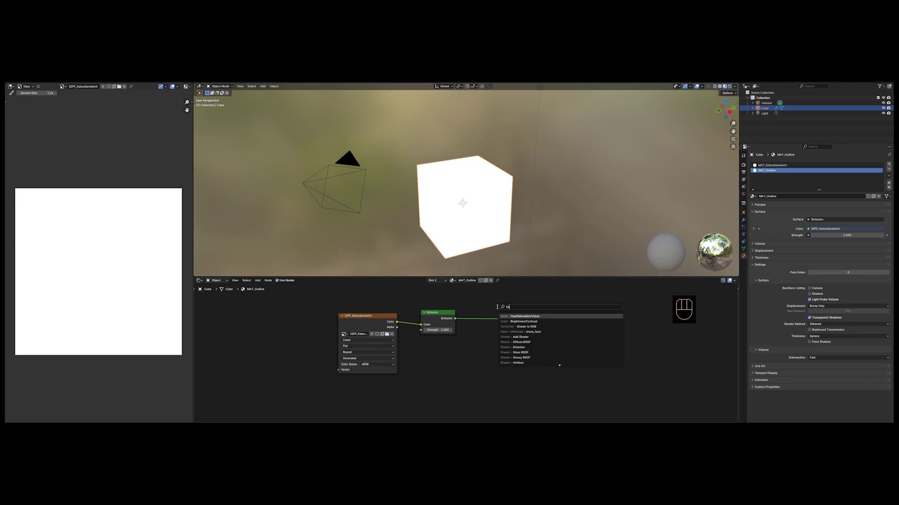
click(538, 317)
click(495, 305)
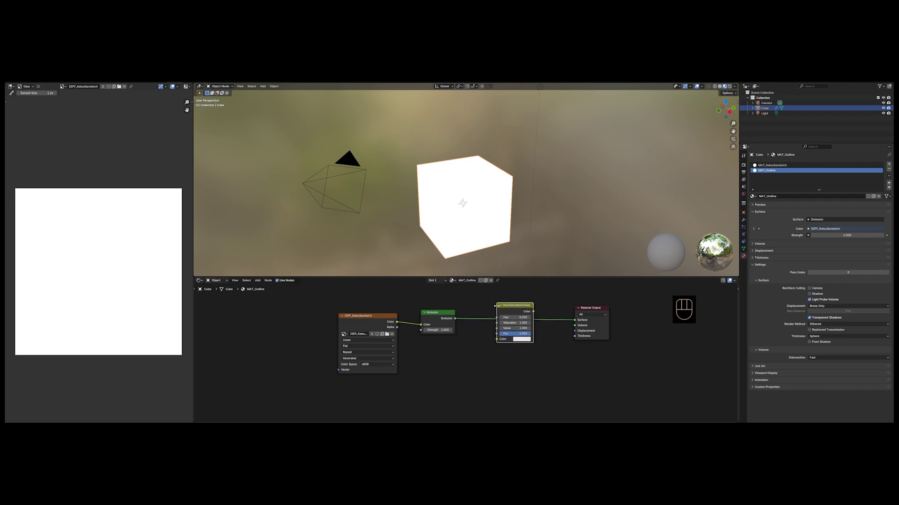
Move Emission next to the Material Output and route the texture's Color through the Hue/Saturation/Value node into Emission's Color.
drag(455, 320, 517, 308)
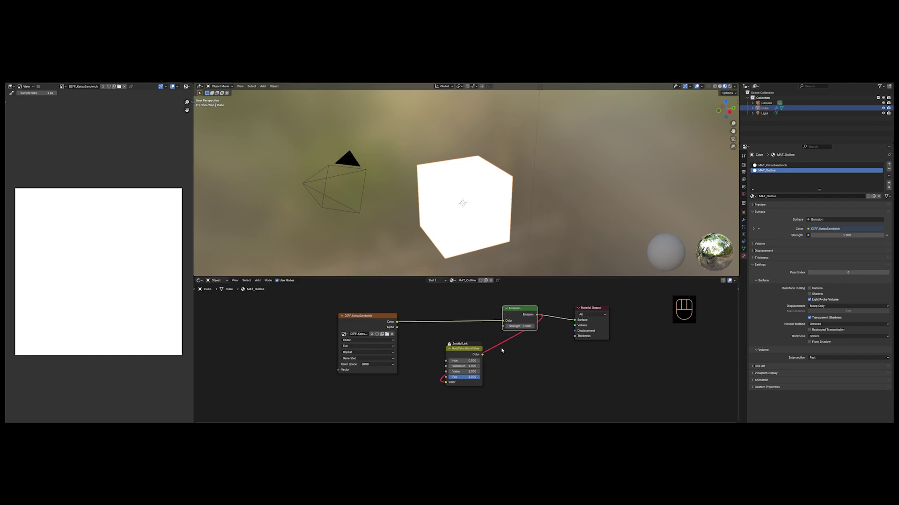
click(552, 318)
key(Delete)
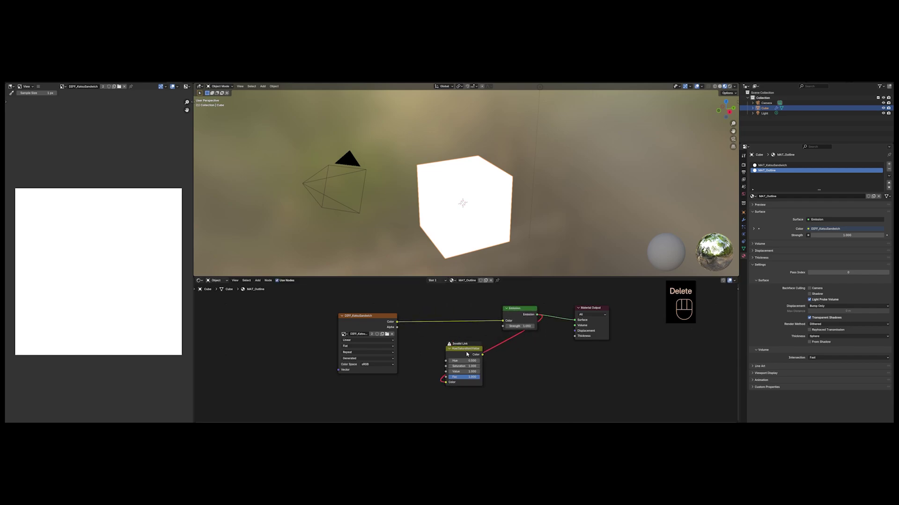
drag(445, 383, 460, 320)
drag(397, 322, 440, 363)
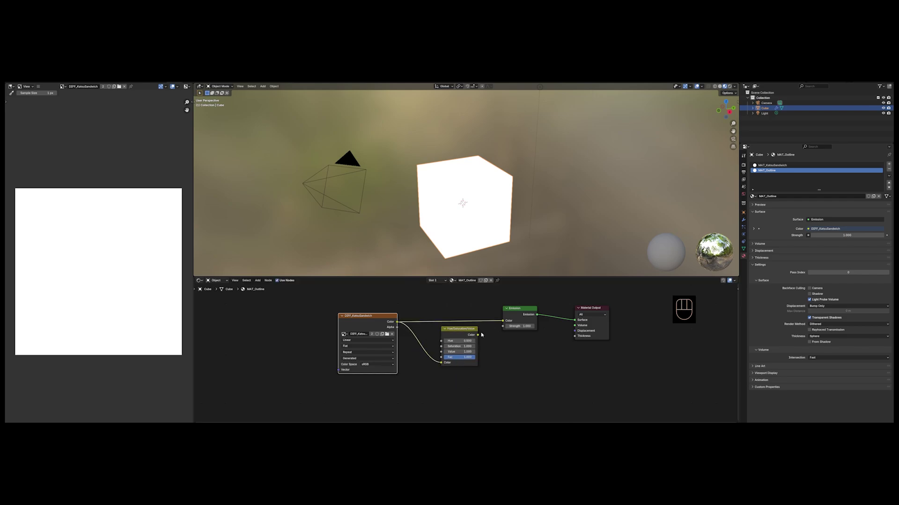
drag(478, 335, 503, 321)
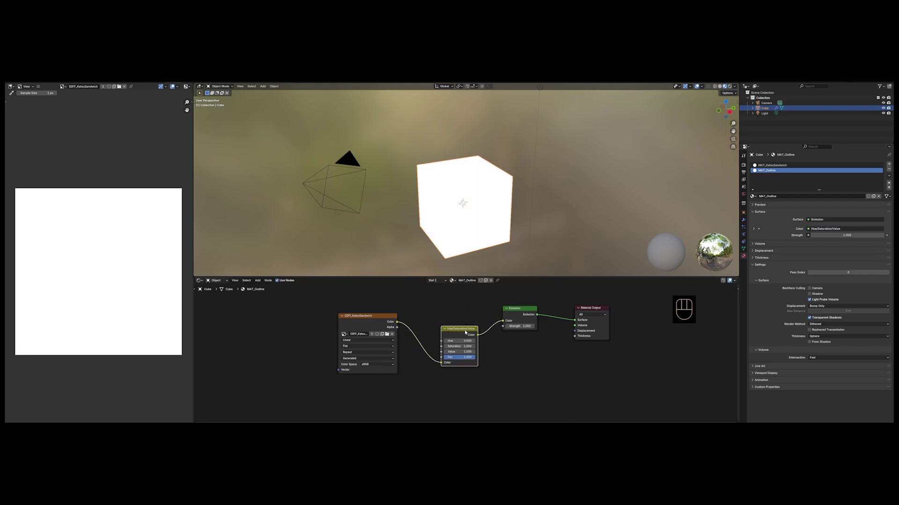
Tidy MAT_Outline's node layout by aligning the Hue/Saturation/Value and Emission nodes in a row before the Material Output.
key(g)
click(458, 317)
click(506, 323)
key(g)
click(497, 329)
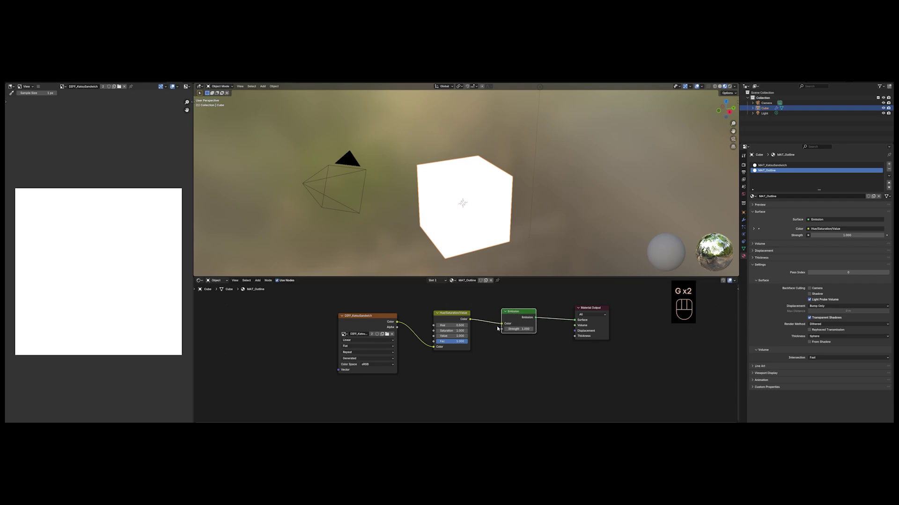
key(g)
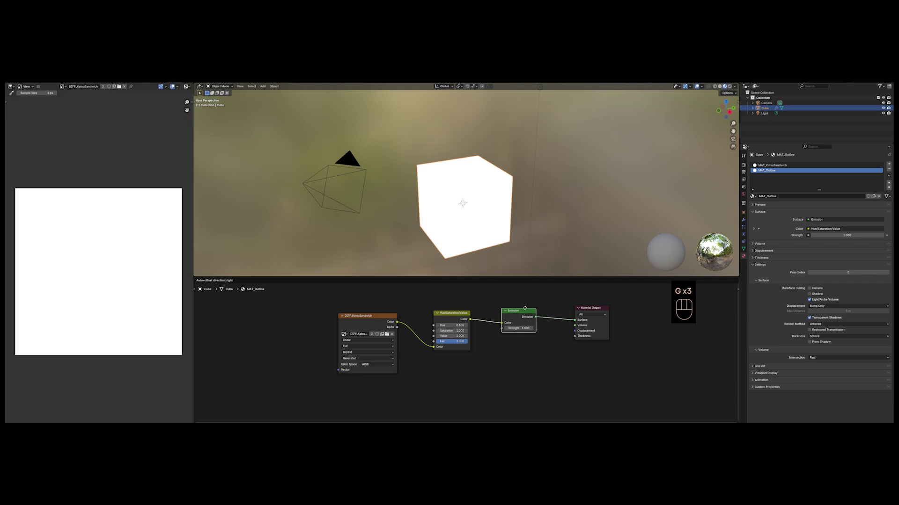
click(453, 331)
Disconnect the Hue/Saturation/Value node from Emission in MAT_Outline and set Emission's Color to a bright pink.
drag(501, 323, 484, 326)
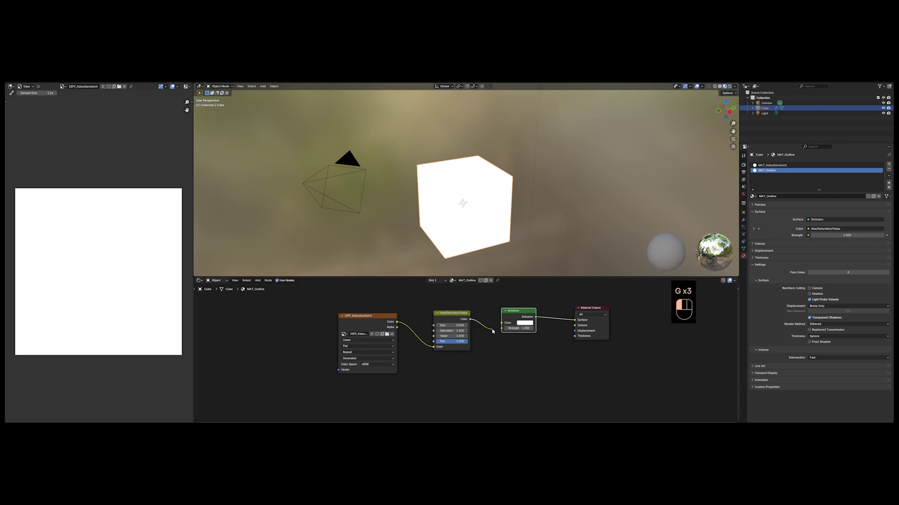
click(525, 323)
drag(541, 272, 546, 275)
click(491, 367)
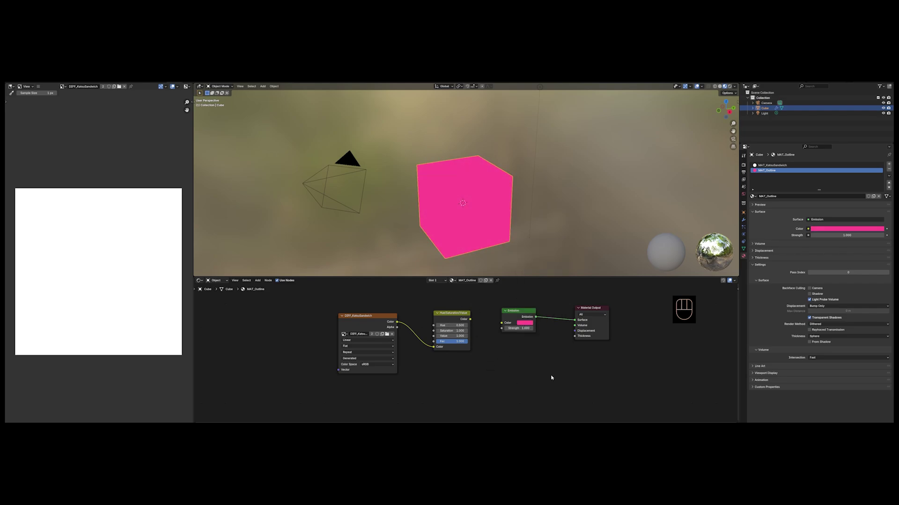
middle_drag(546, 370, 525, 371)
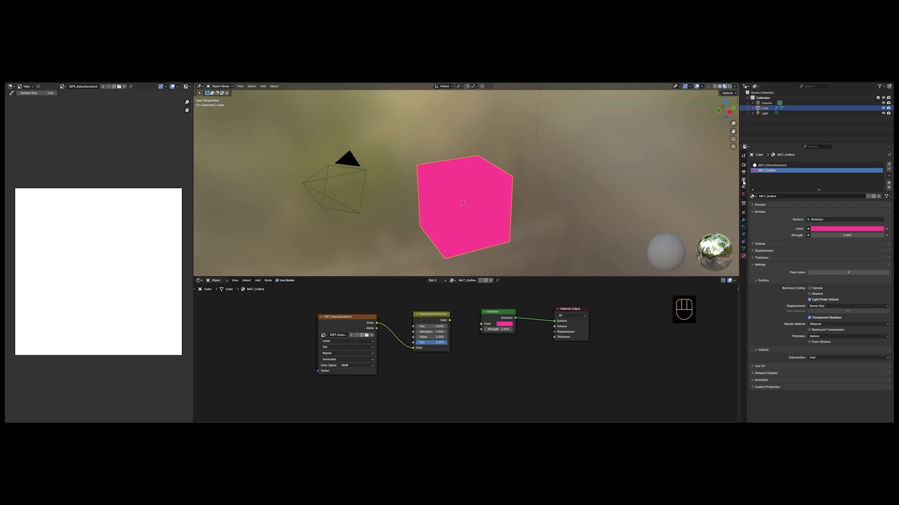
Make the cube's Solidify thickness more strongly negative so the outline shell extends farther out.
click(766, 166)
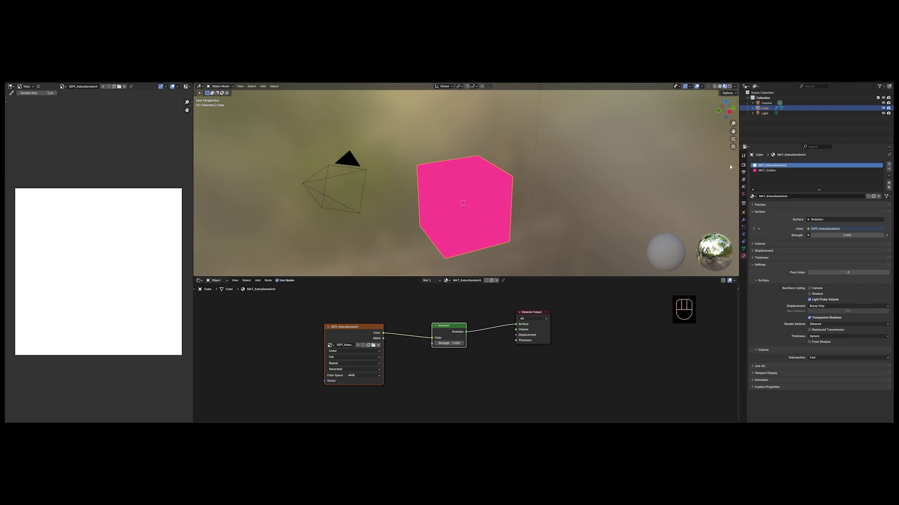
click(743, 219)
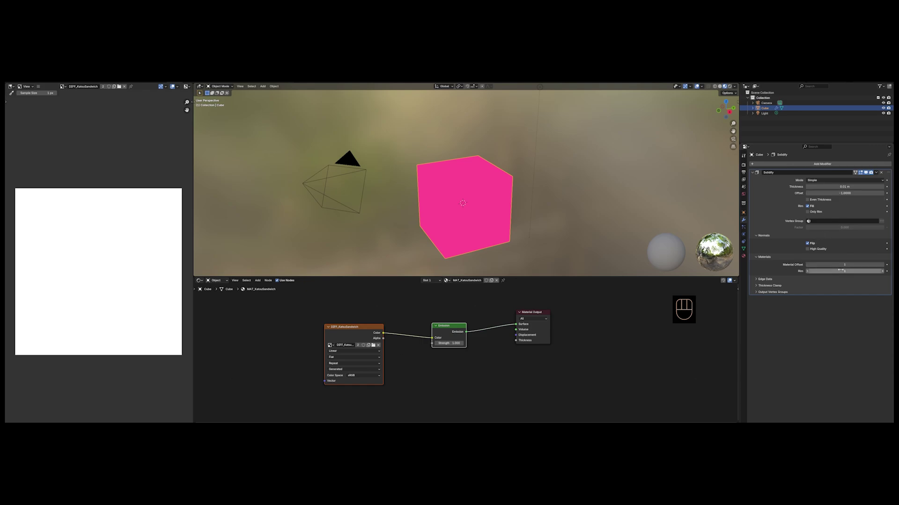
mouse_move(843, 186)
mouse_down()
mouse_move(815, 187)
mouse_move(827, 187)
mouse_up()
Enable Camera backface culling in MAT_Outline's surface settings.
click(743, 257)
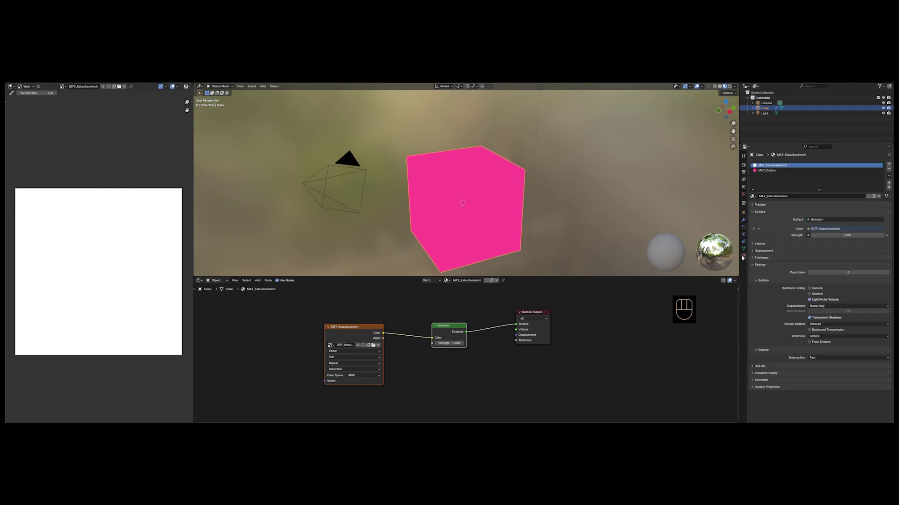
click(775, 171)
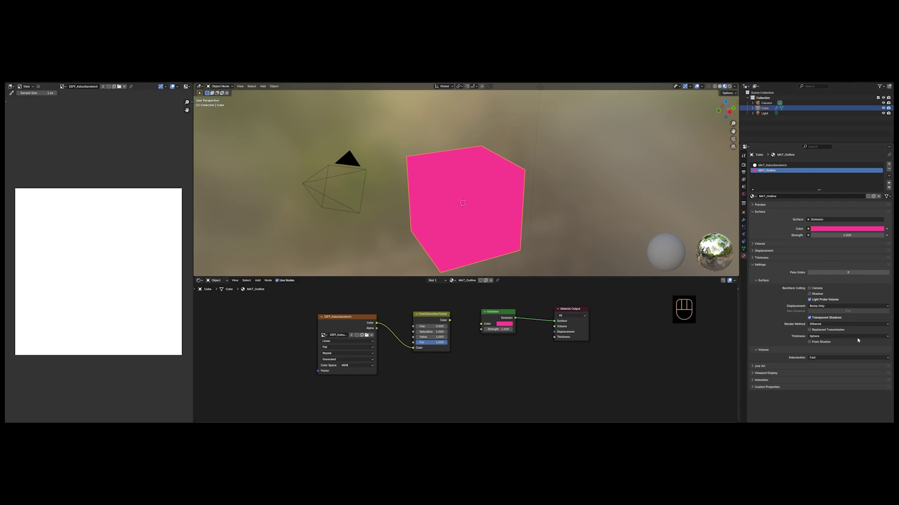
click(809, 288)
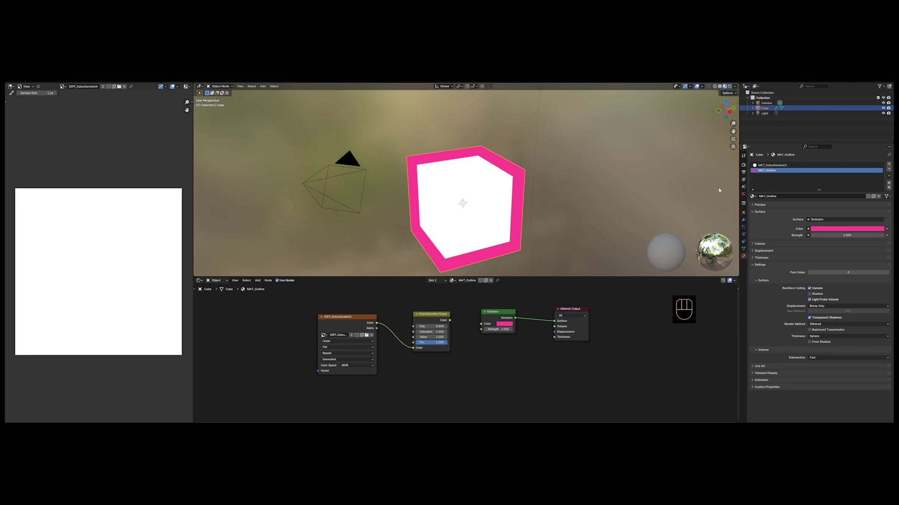
Toggle the Solidify modifier's Flip normals option off and back on to compare its effect on the outline.
click(743, 220)
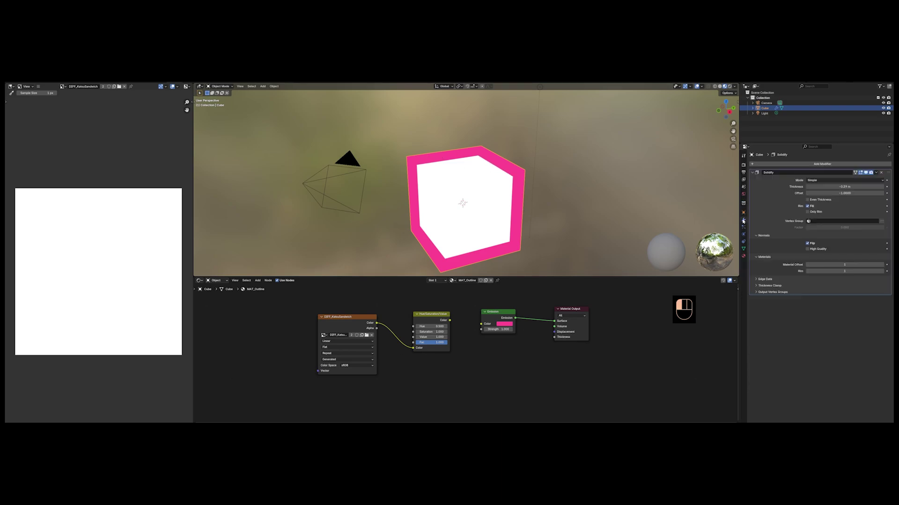
click(807, 244)
click(808, 243)
click(807, 244)
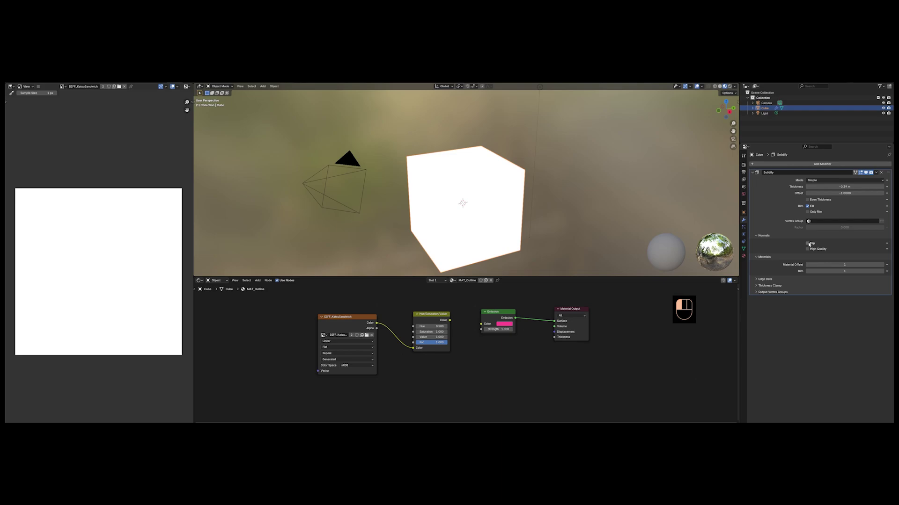
click(807, 243)
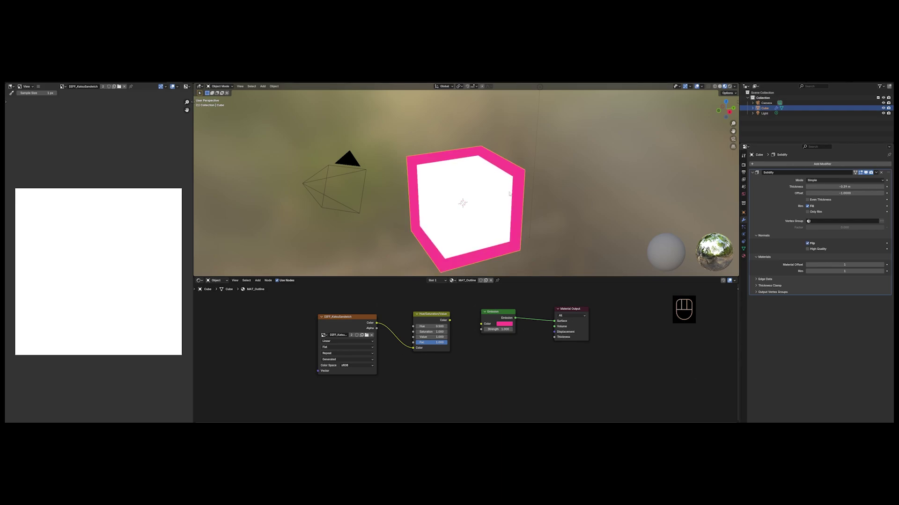
Inspect the outline from several angles and thin it by setting the Solidify thickness to about -0.1 m.
middle_drag(508, 194, 526, 200)
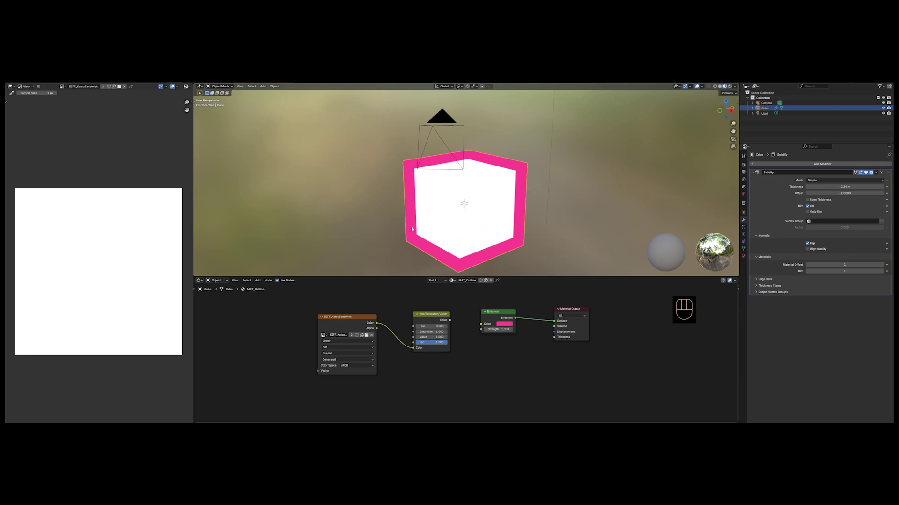
key(Tab)
key(Tab)
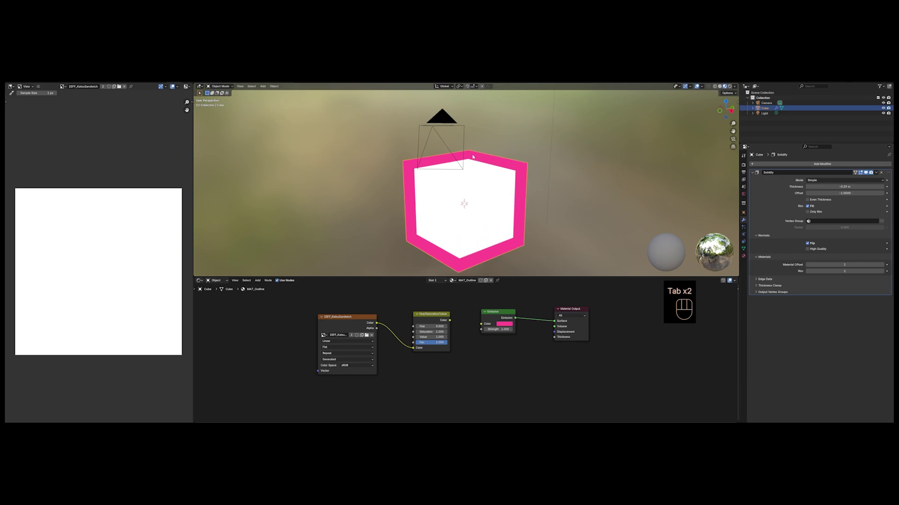
middle_drag(514, 205, 502, 209)
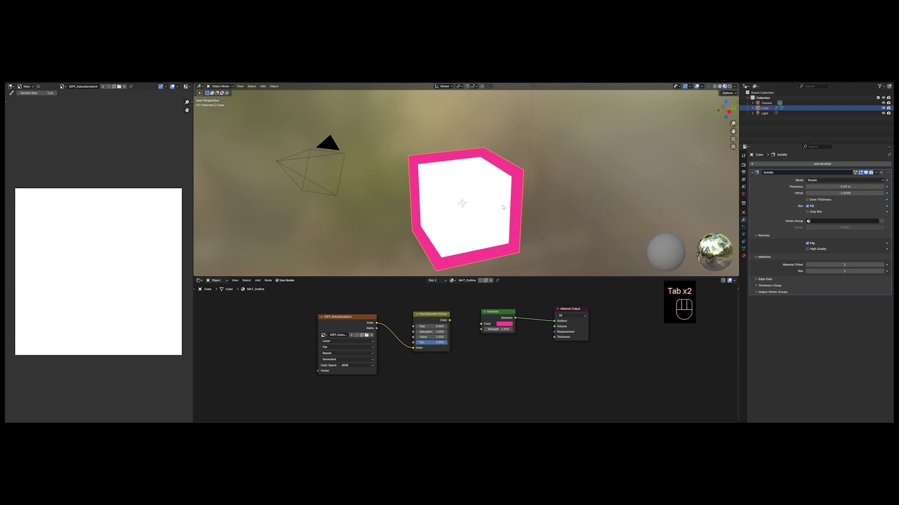
middle_drag(511, 190, 529, 205)
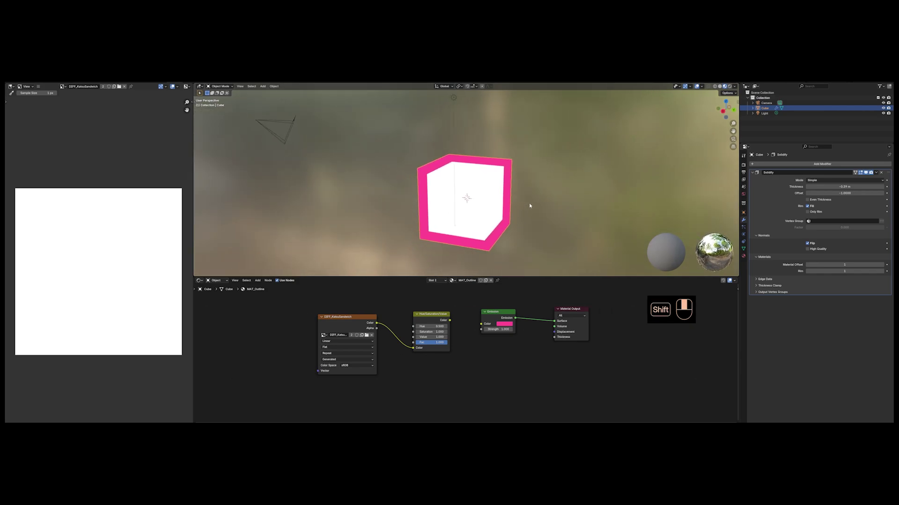
scroll(530, 206, up, 1)
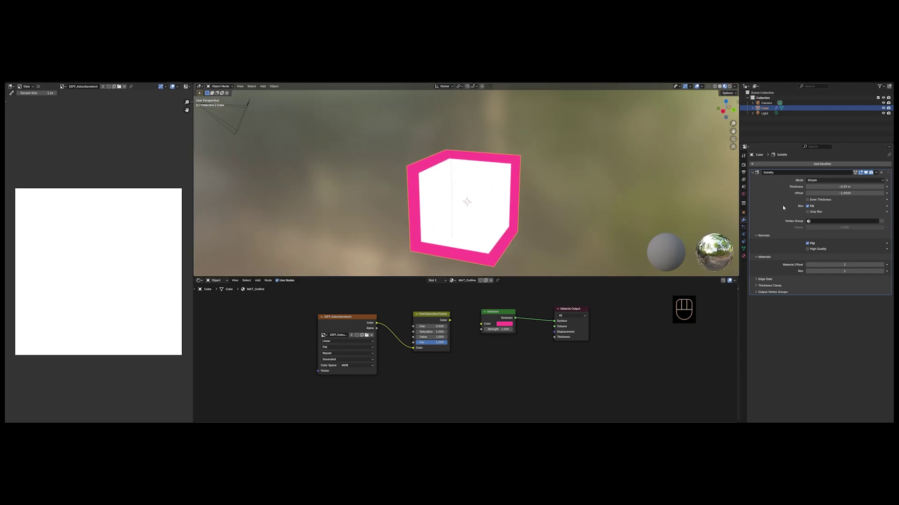
drag(842, 186, 873, 186)
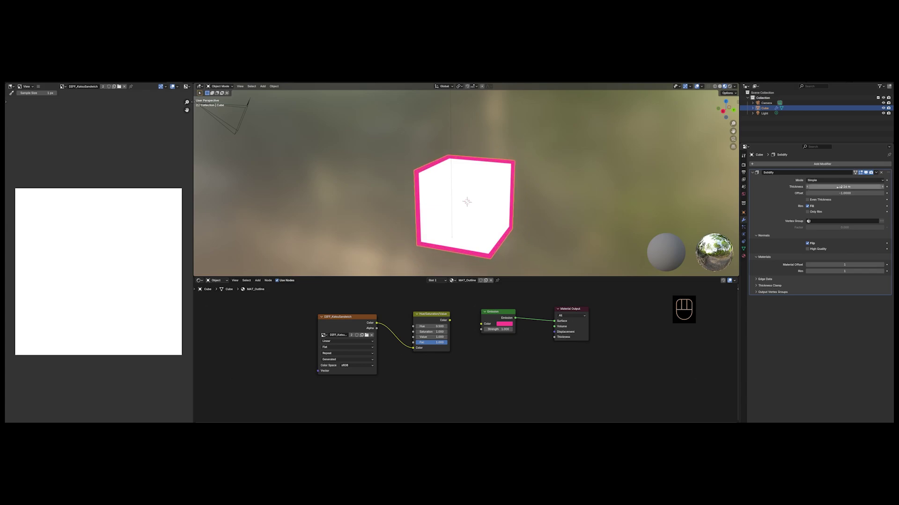
click(616, 309)
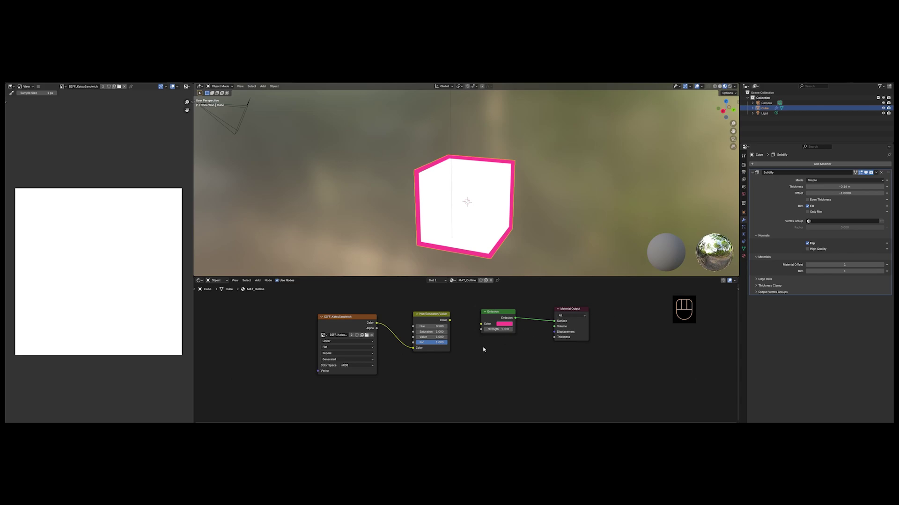
Try connecting the Hue/Saturation/Value node to Emission's Color and lowering its Value for a black outline, and undo both changes.
drag(450, 321, 431, 337)
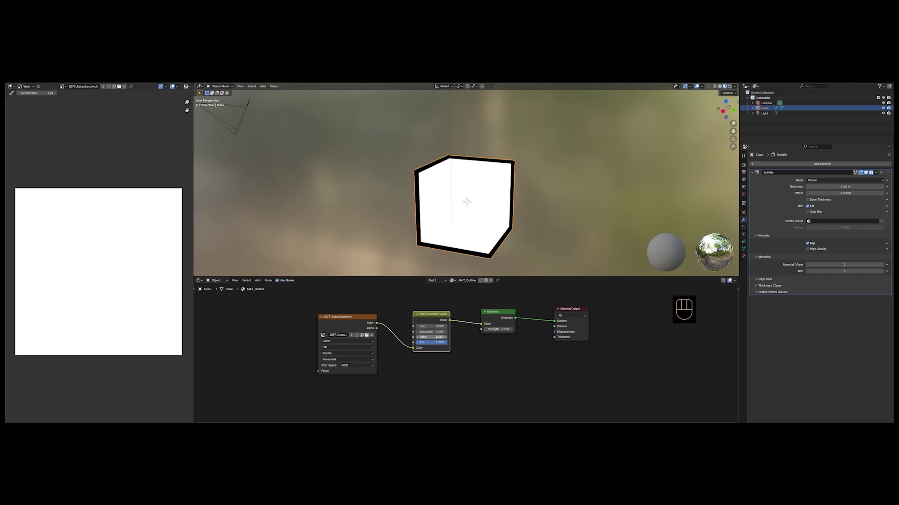
click(469, 343)
key(ctrl+z)
key(ctrl+z)
key(ctrl+z)
key(ctrl+z)
key(ctrl+z)
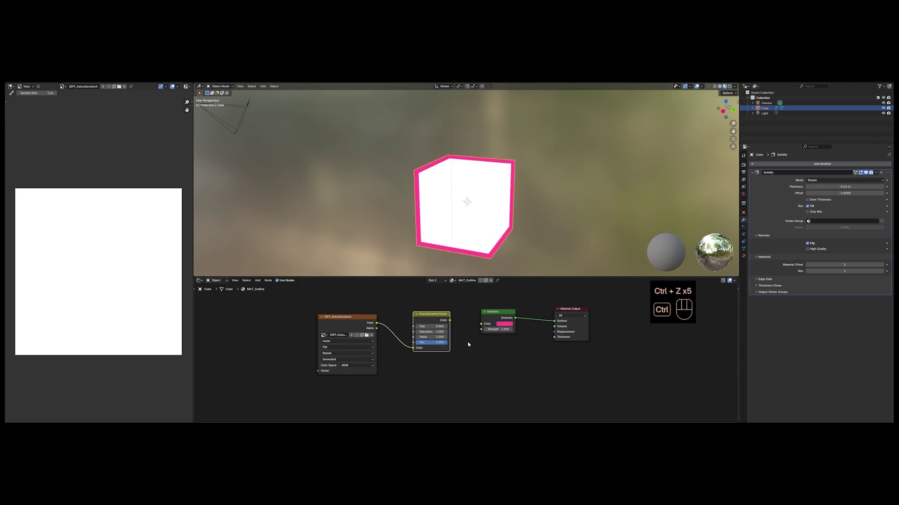
Nudge the Hue/Saturation/Value and Emission nodes into a neater arrangement and save the file.
key(g)
click(436, 315)
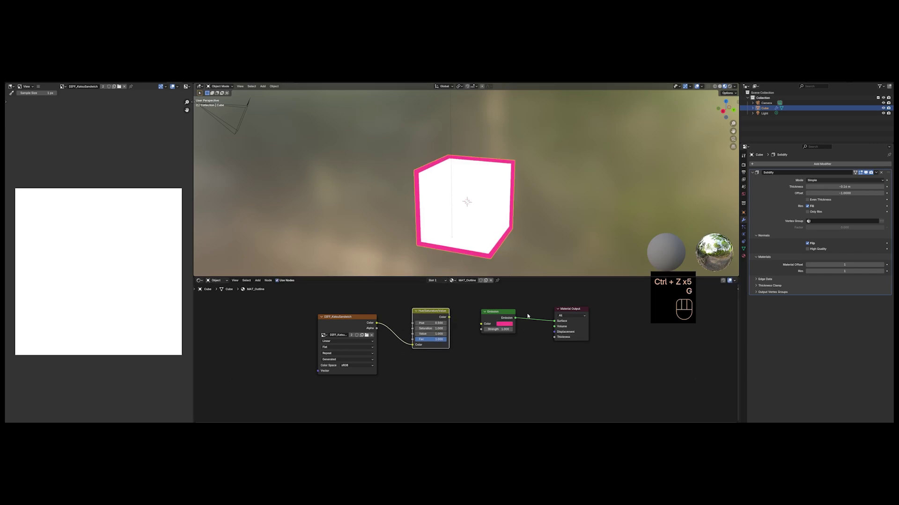
key(g)
click(501, 319)
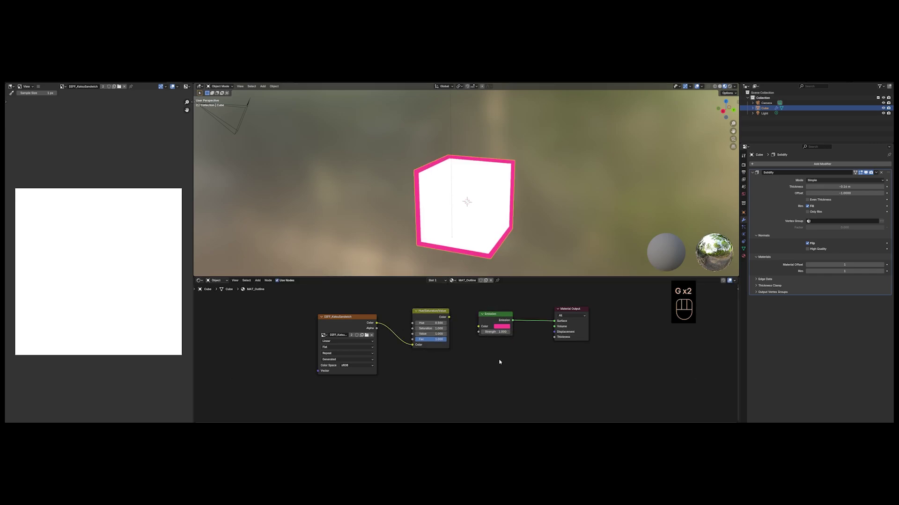
key(ctrl+s)
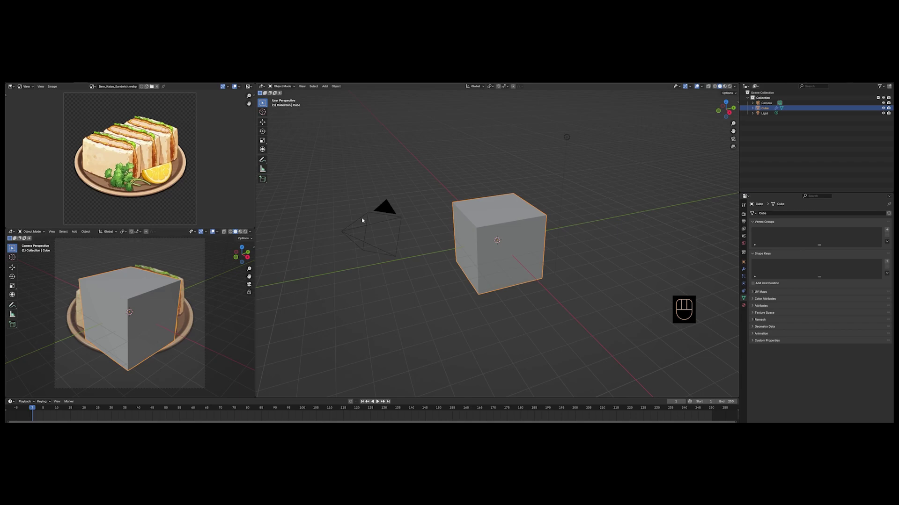
In the workspace with the sandwich reference, switch both the main and camera 3D viewports to Material Preview shading and save the file.
click(505, 221)
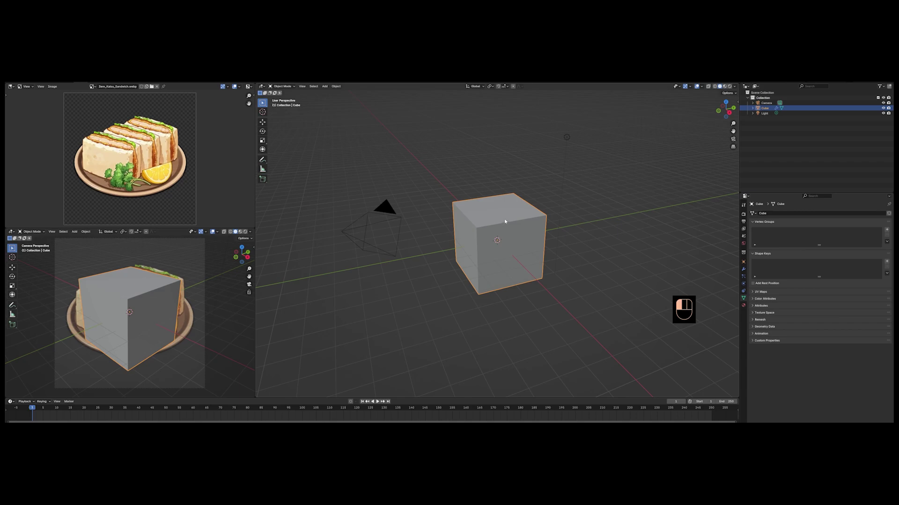
click(723, 86)
middle_drag(653, 199, 583, 252)
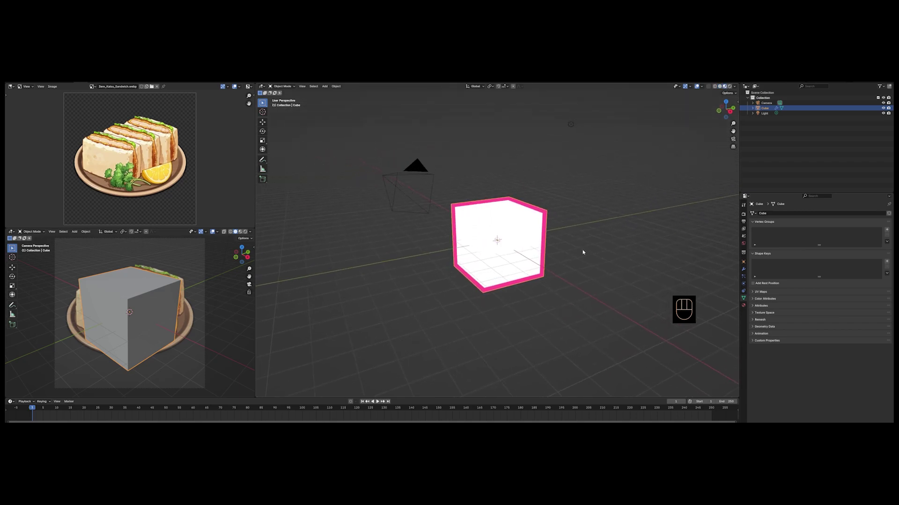
click(240, 231)
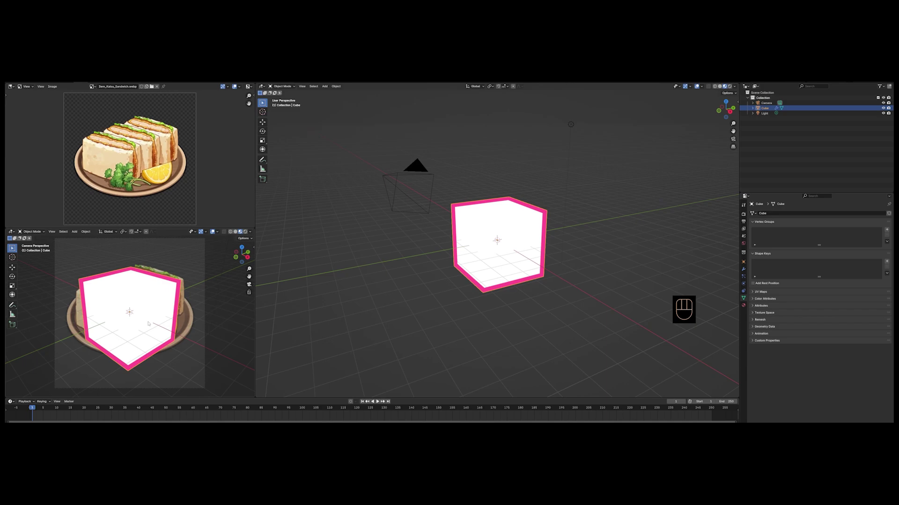
click(582, 305)
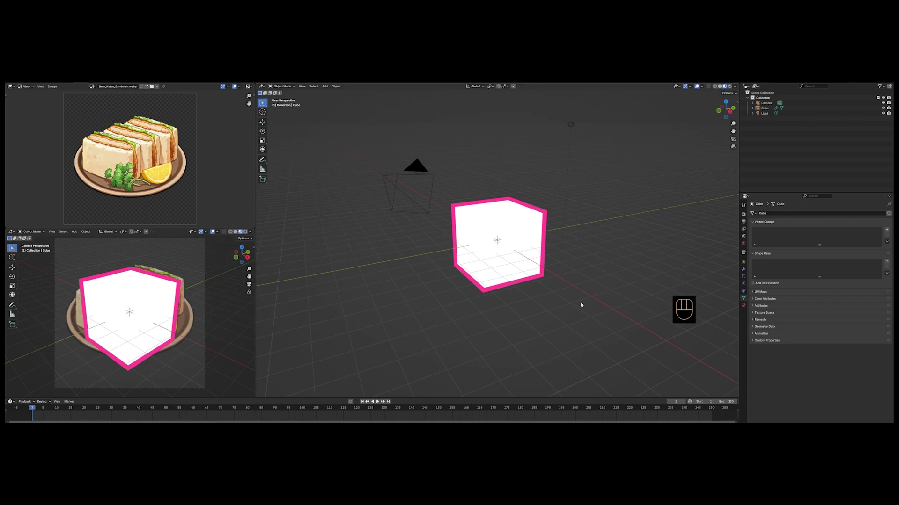
key(ctrl+s)
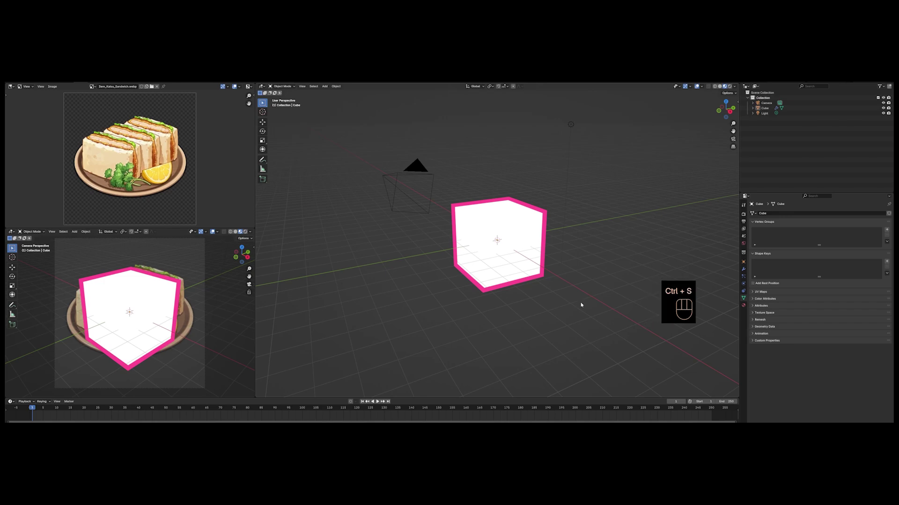